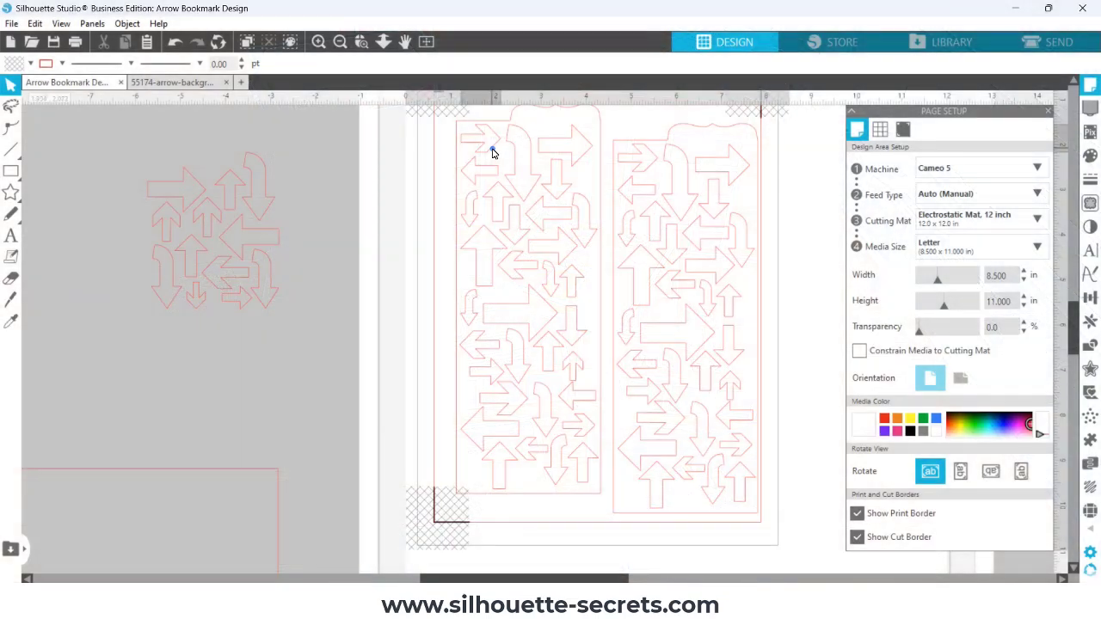
With the top-left arrow selected, start a new fill palette named '056 Color Cube - Mountain'
left_click(492, 152)
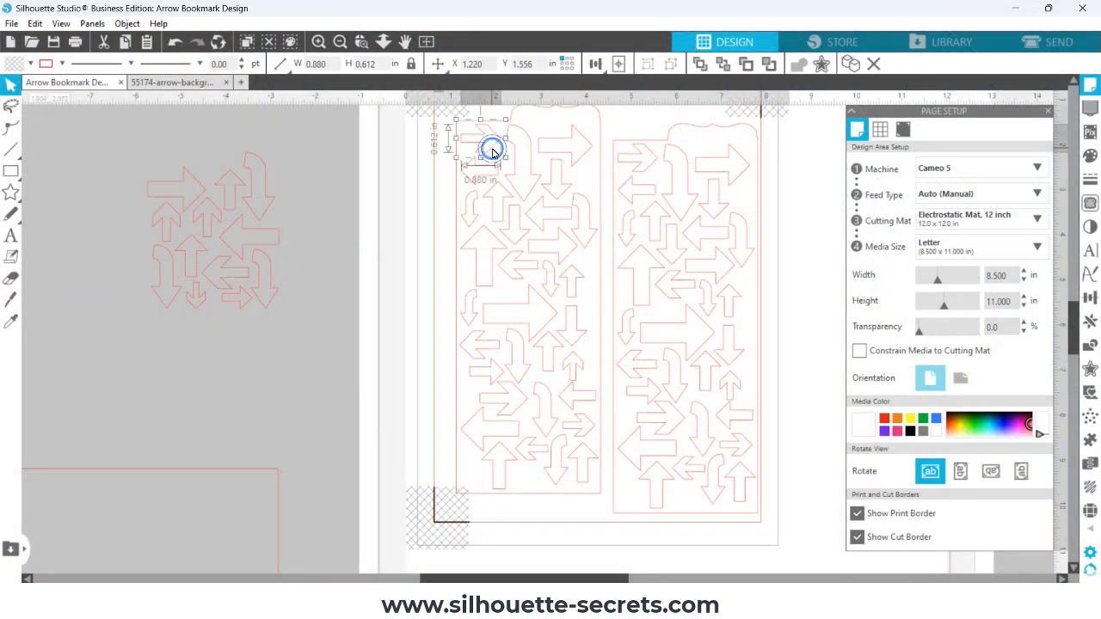
left_click(1092, 162)
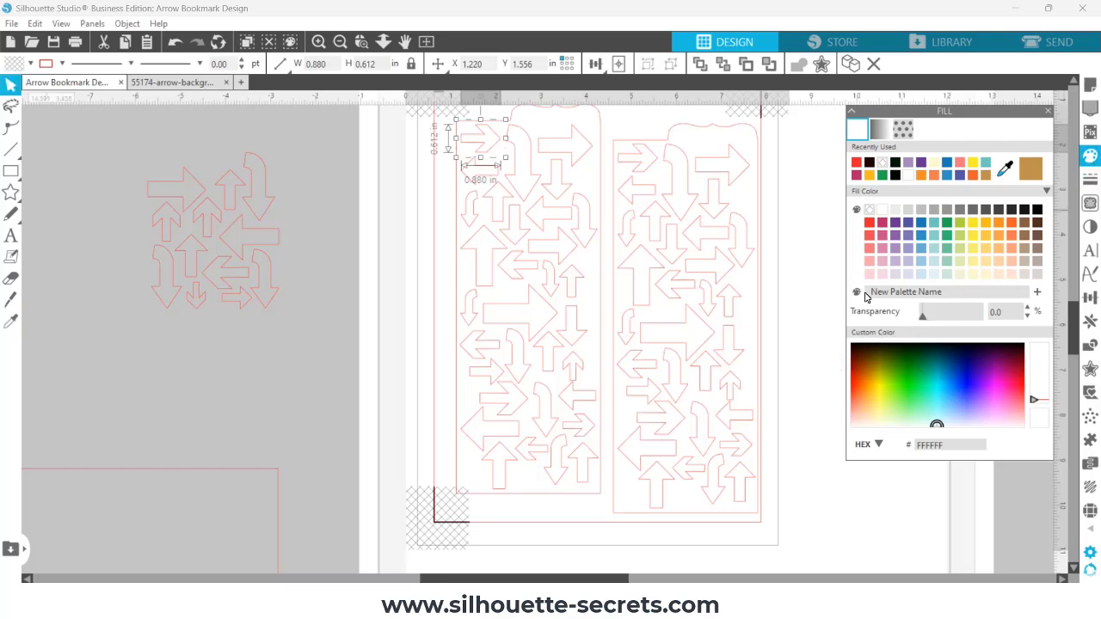
left_click(887, 293)
type("56 Color Cube - Mountain")
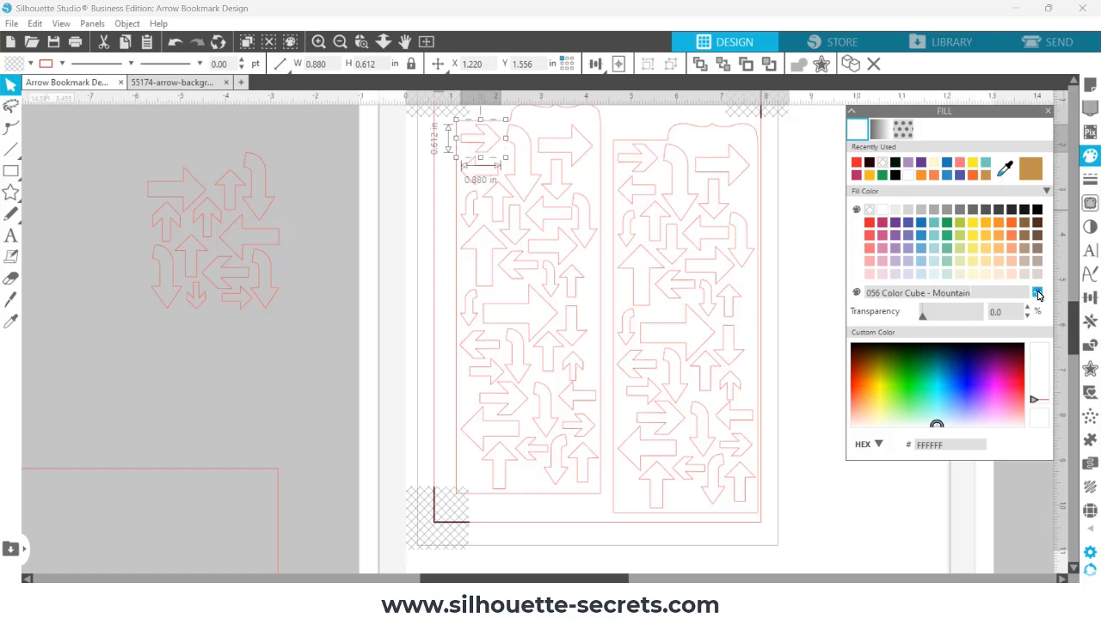
Create the palette and add a light green 6BB216 swatch, filling the arrow with it
left_click(1038, 294)
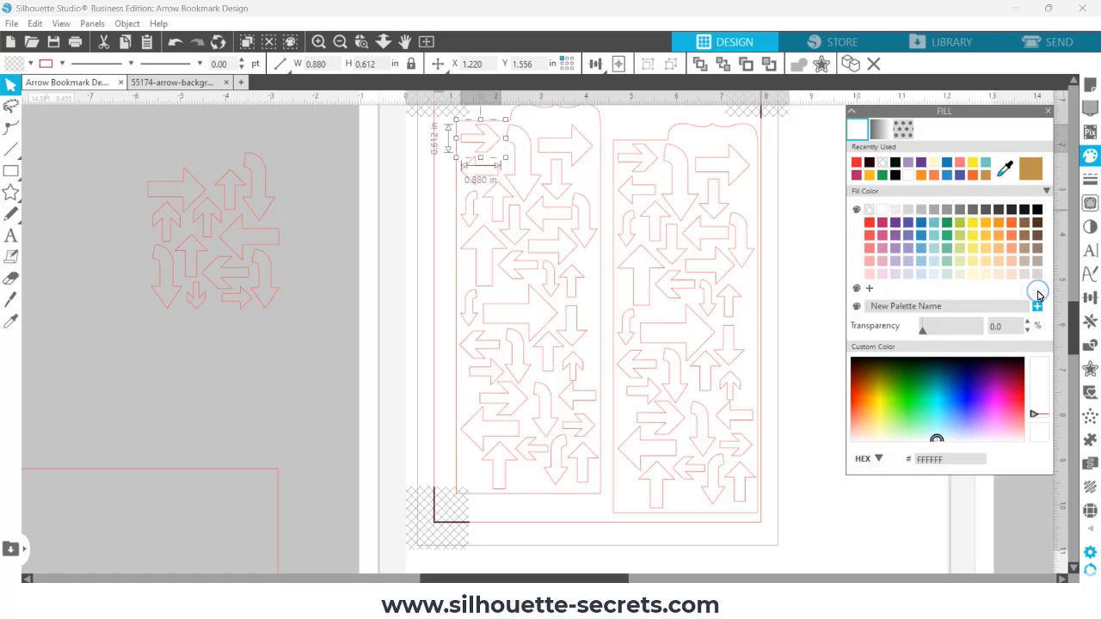
left_click(871, 291)
left_click_drag(950, 460, 914, 462)
type("6bb216")
key("Return")
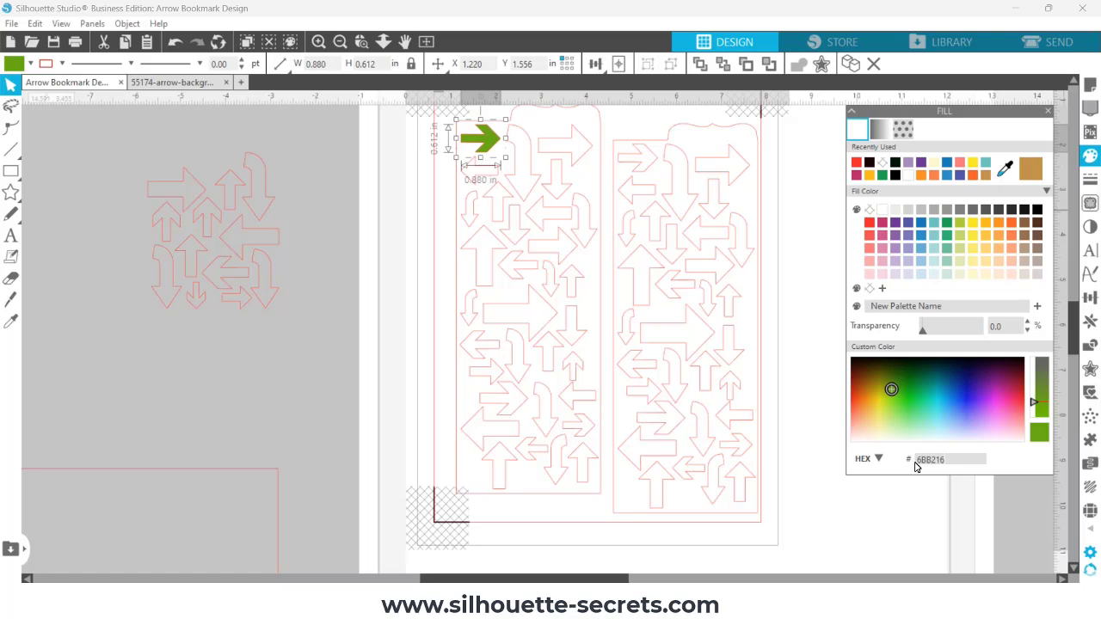
left_click(883, 290)
Fill the arrow dark green 1B6D19 and save that colour as a second swatch
double_click(961, 460)
double_click(951, 464)
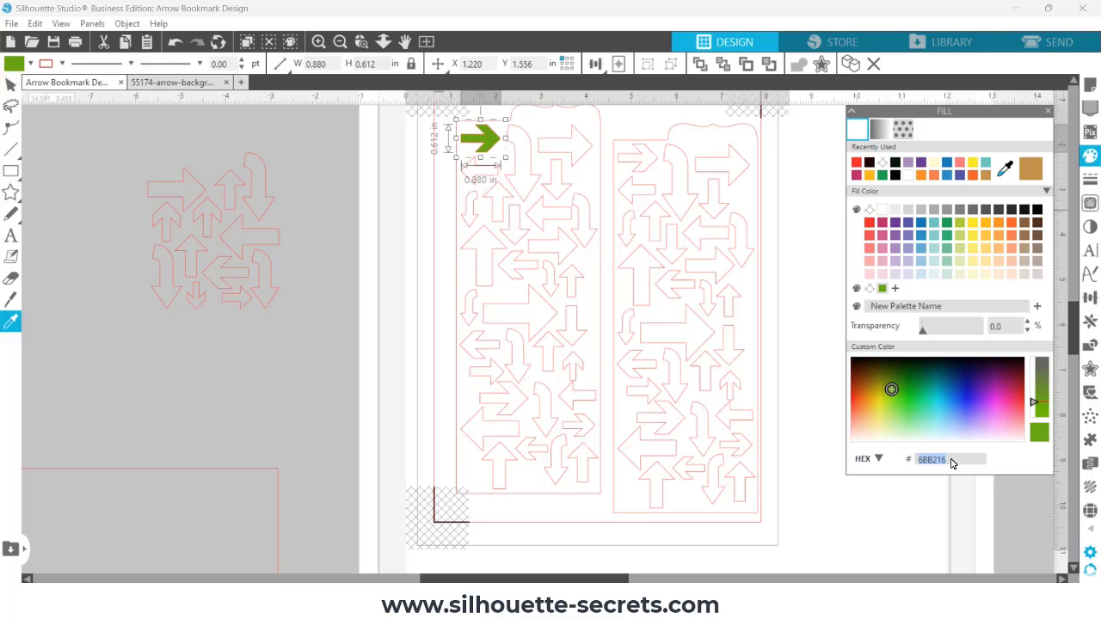
double_click(953, 465)
type("1b6d19")
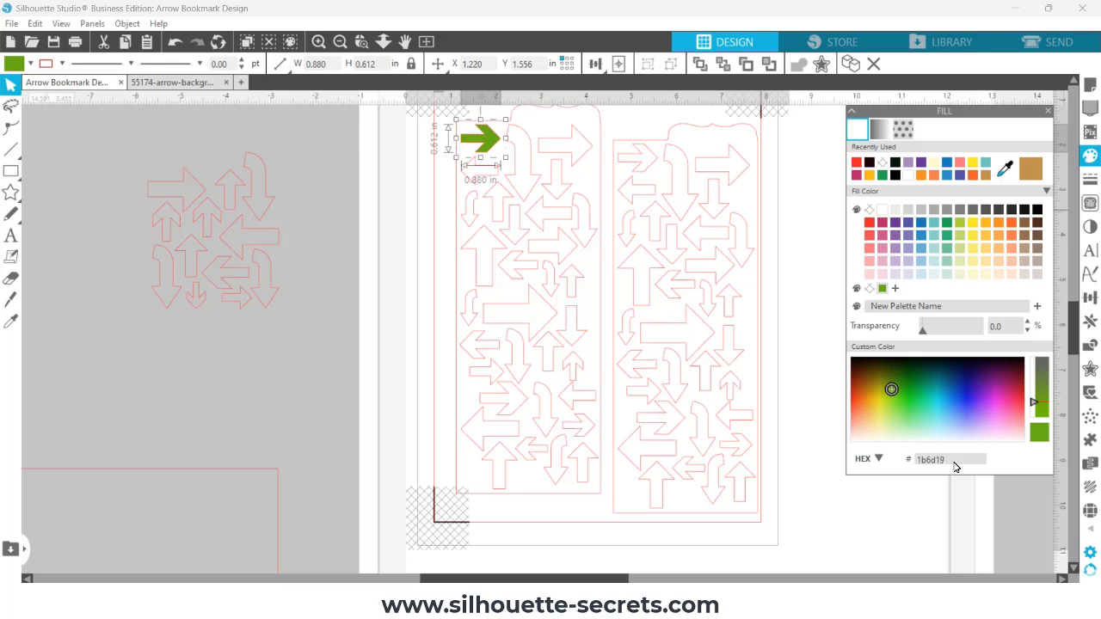
key("Return")
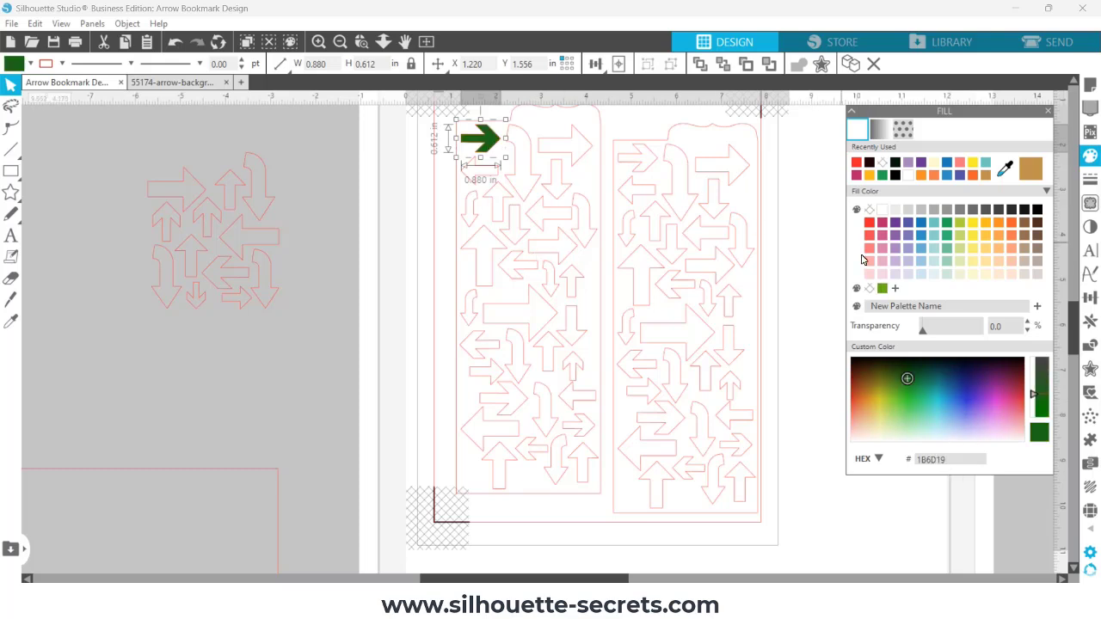
left_click(894, 289)
Return the top-left arrow to light green and fill the left-pointing arrow with the dark green swatch
left_click(174, 42)
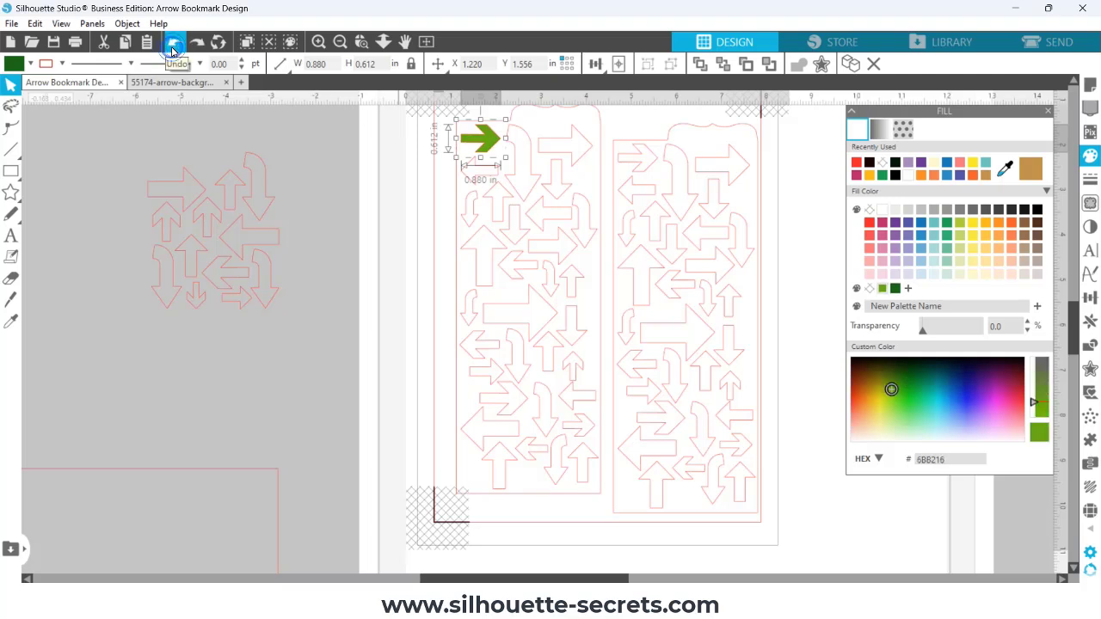
left_click(548, 217)
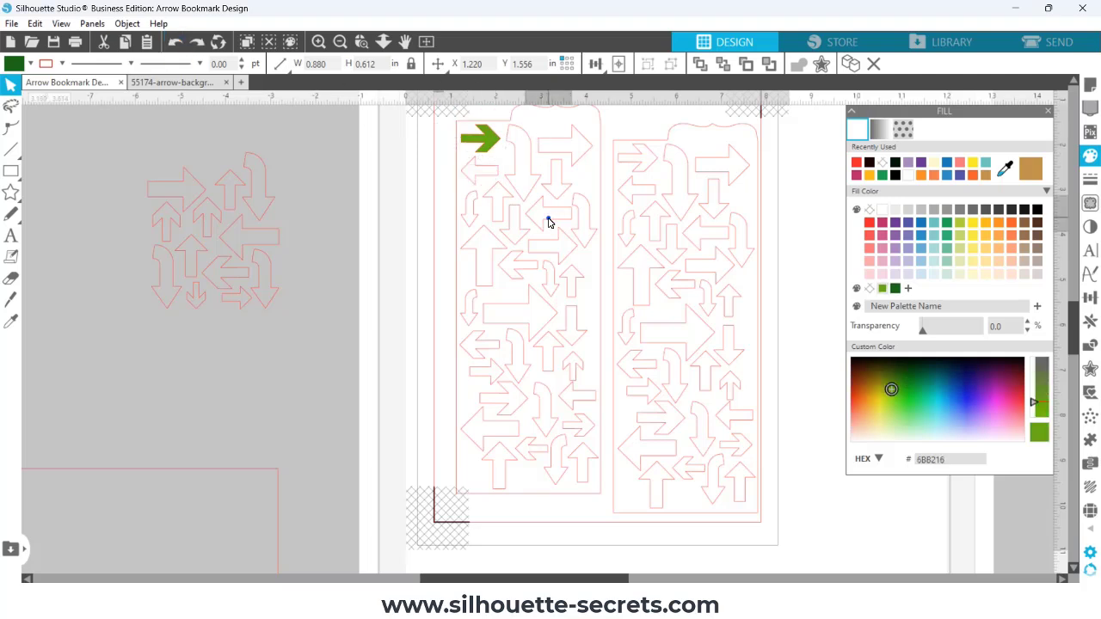
left_click(895, 289)
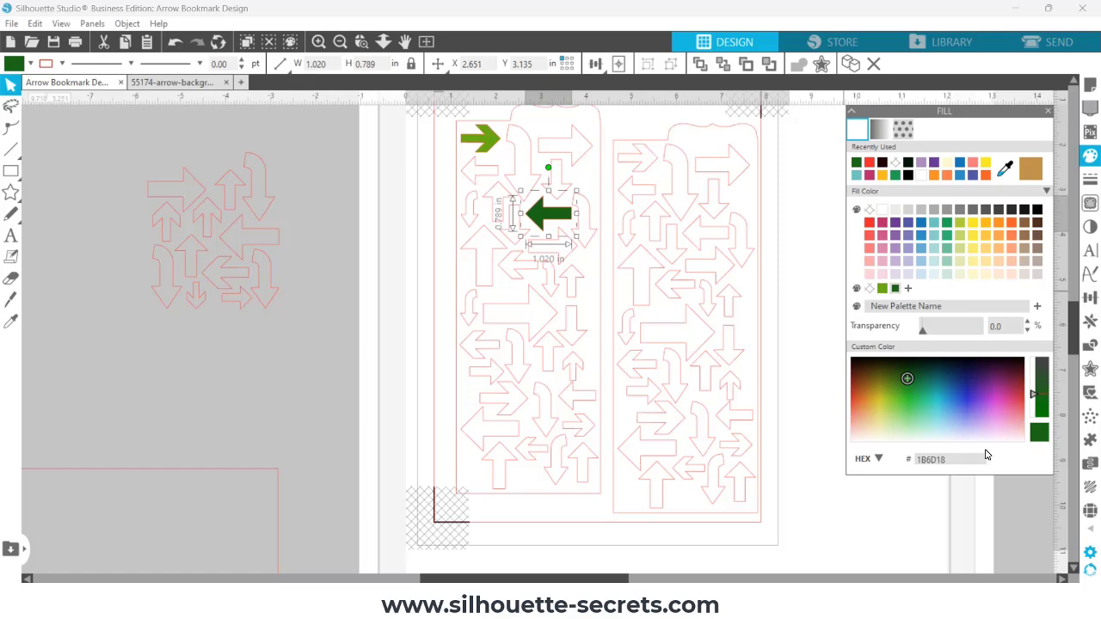
left_click(964, 463)
double_click(964, 463)
type("900057")
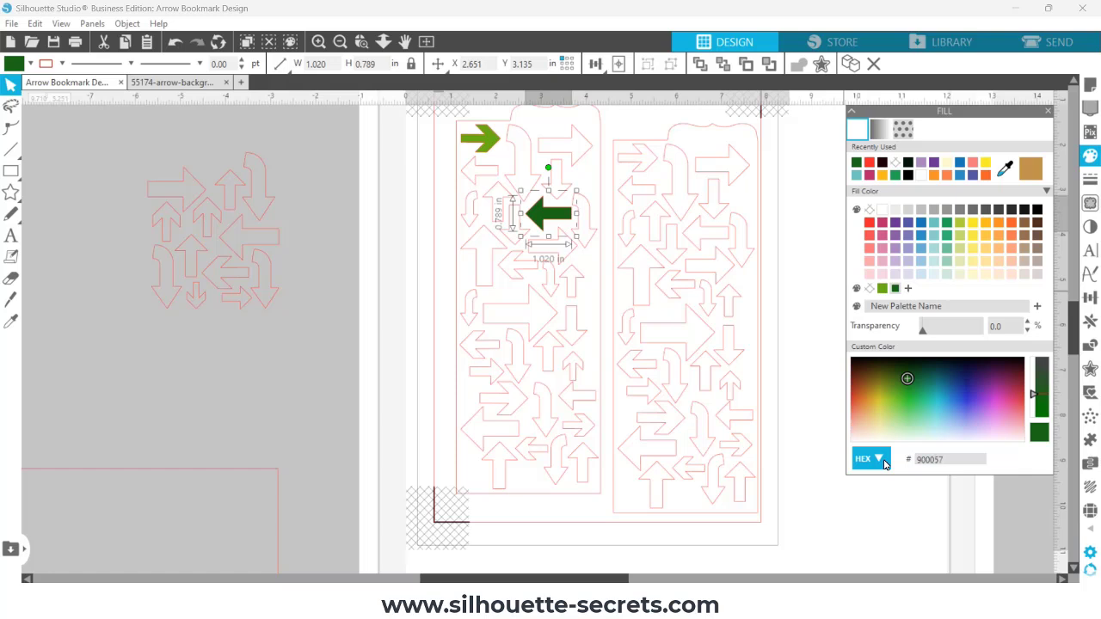
key("ctrl+z")
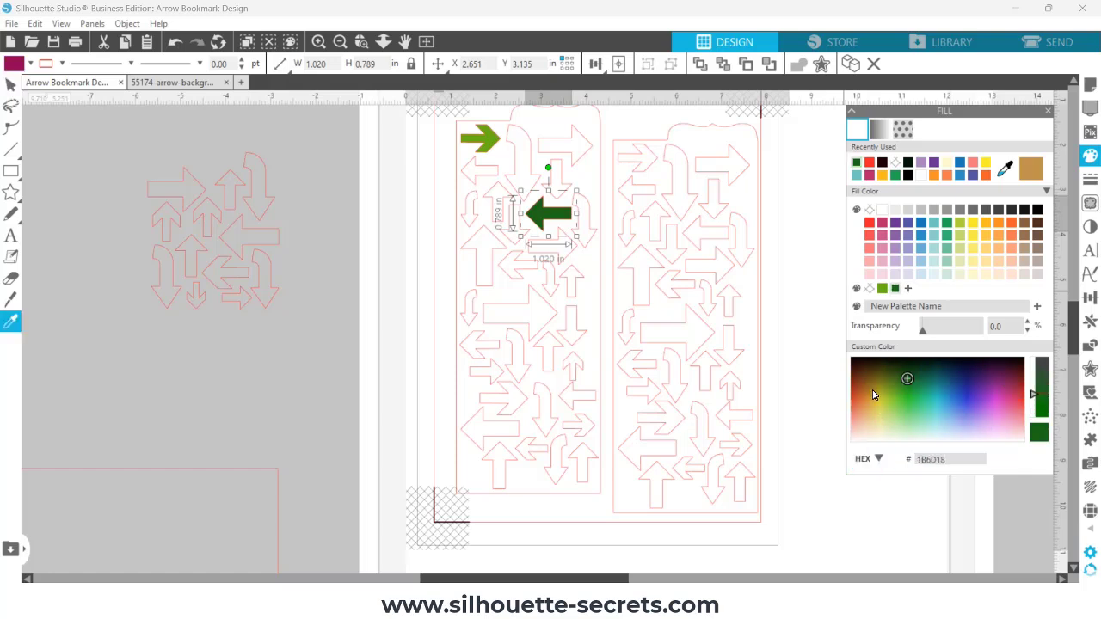
Fill the tall up-pointing arrow magenta 900057 and save it as a swatch
left_click(498, 250)
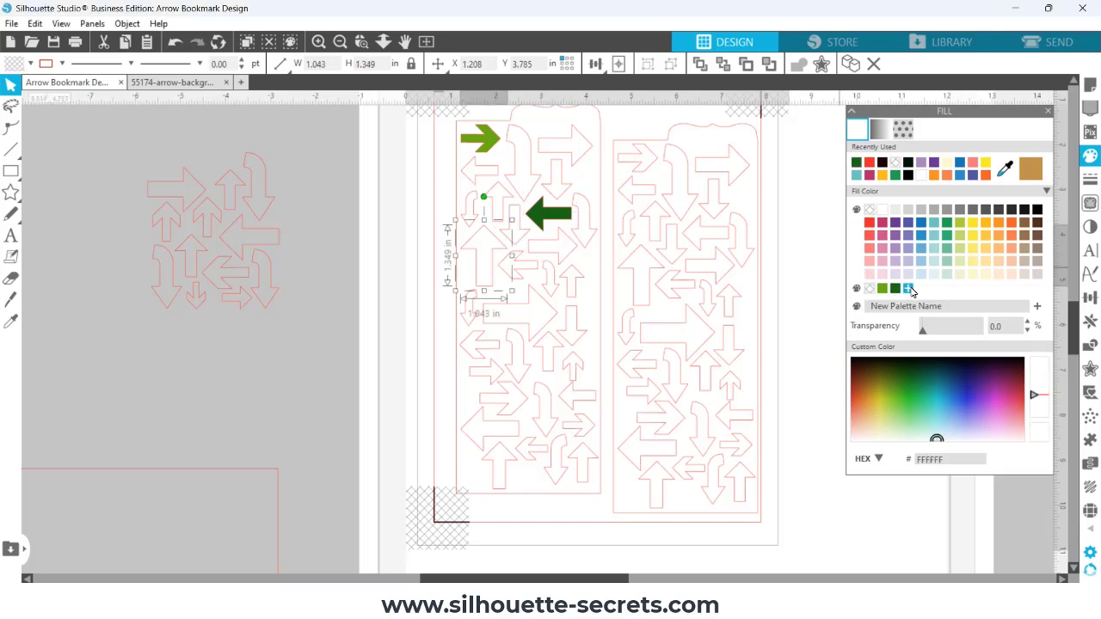
double_click(936, 460)
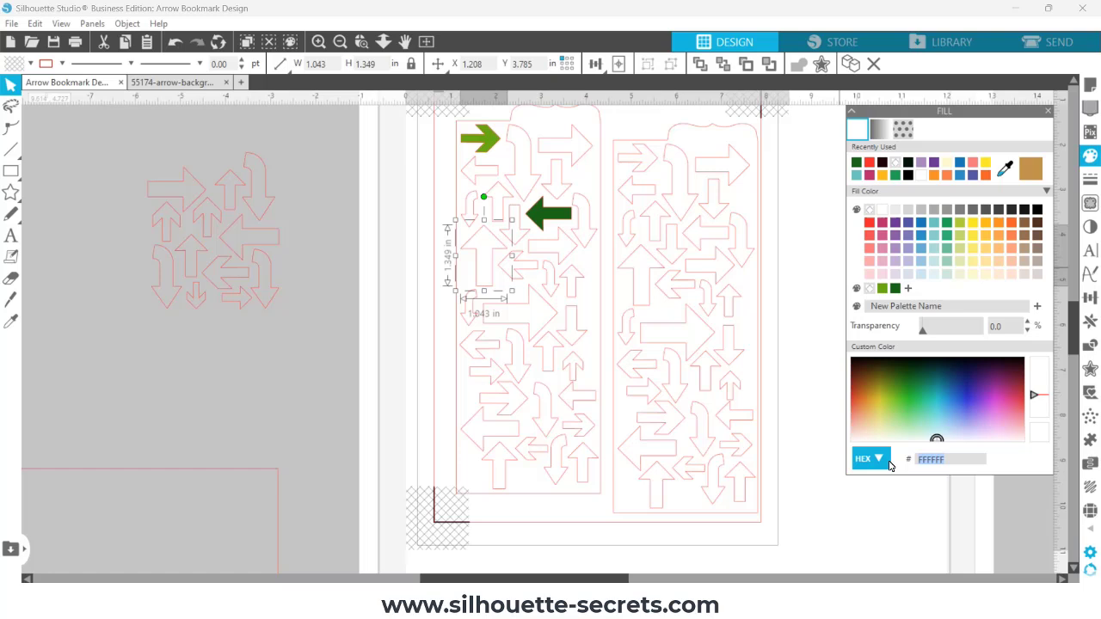
type("900057")
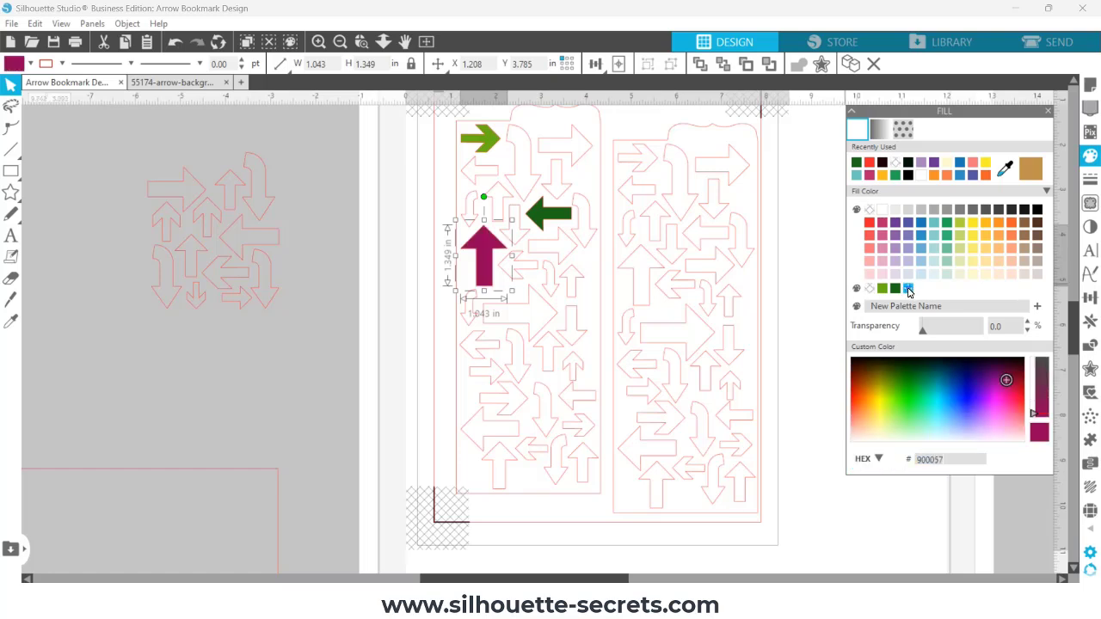
left_click(909, 290)
Fill the large right-pointing arrow blue-grey BBC0D4
left_click(545, 307)
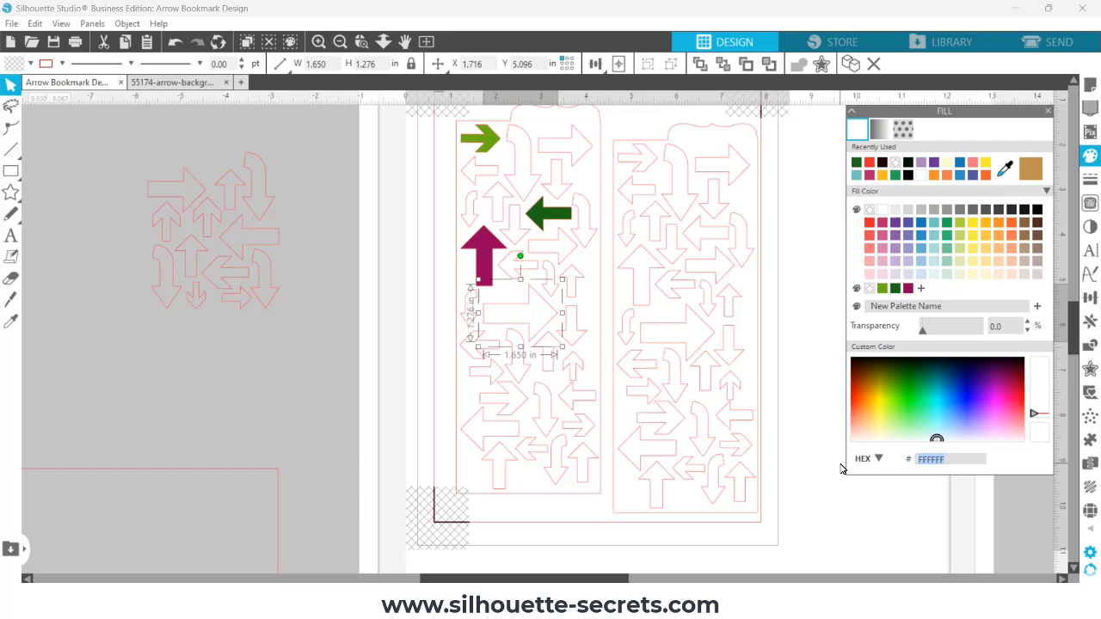
type("bbc0d4")
key("Return")
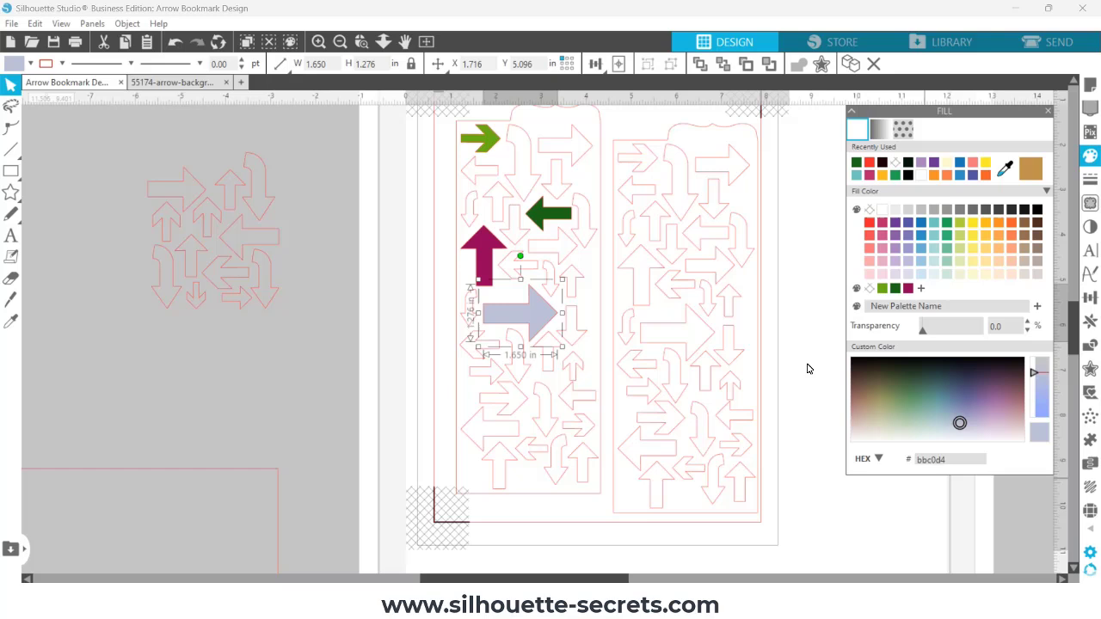
left_click(522, 230)
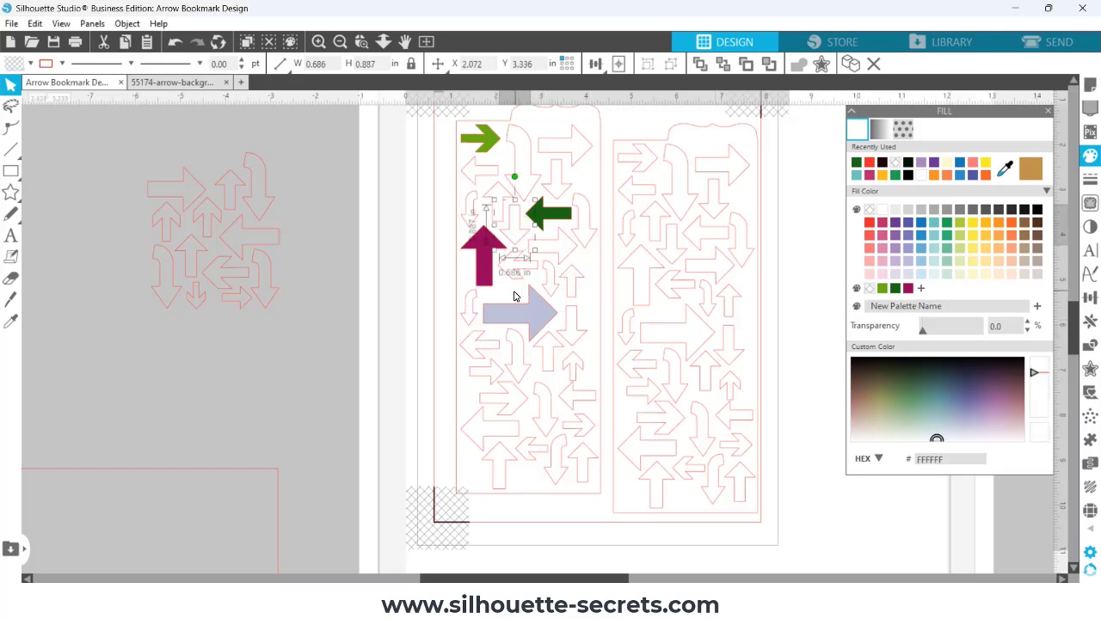
left_click(525, 317)
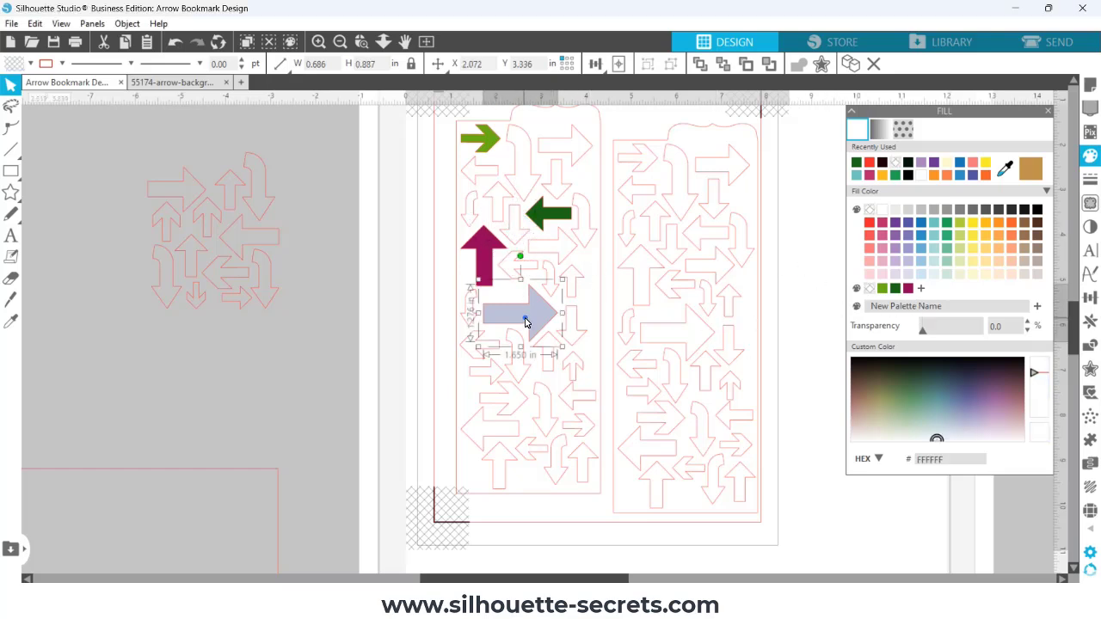
left_click(922, 289)
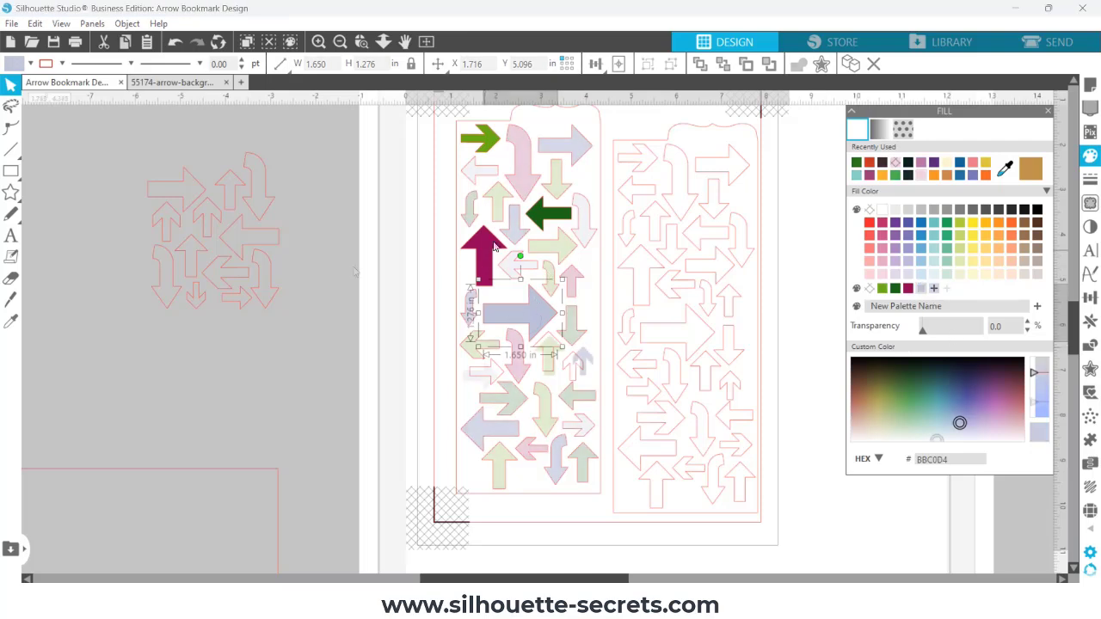
left_click(555, 248)
left_click(907, 289)
left_click(572, 278)
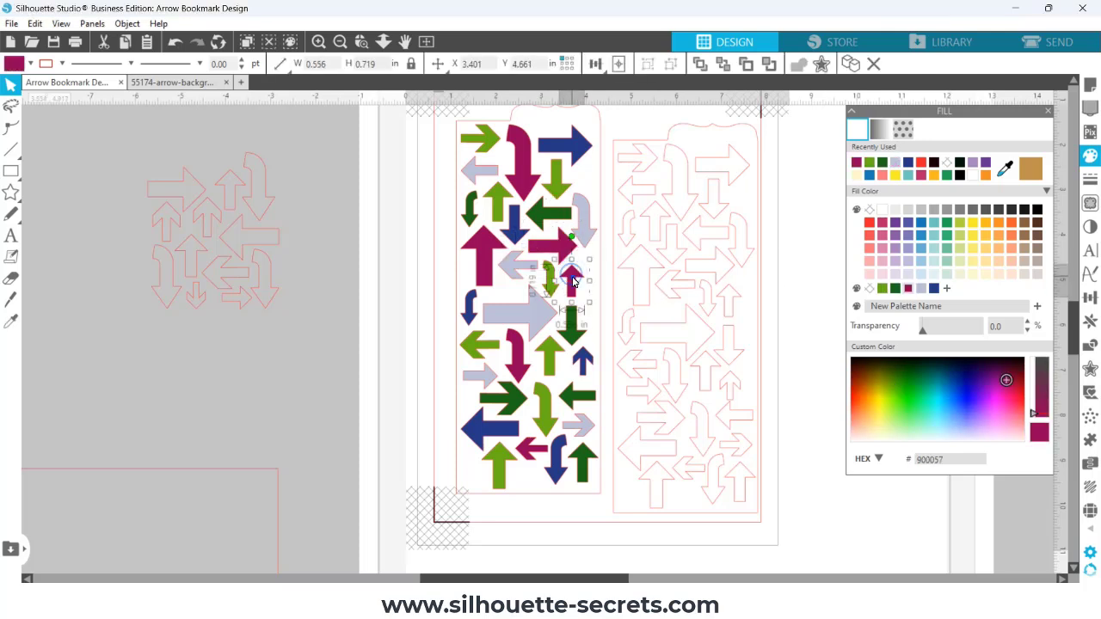
left_click(934, 289)
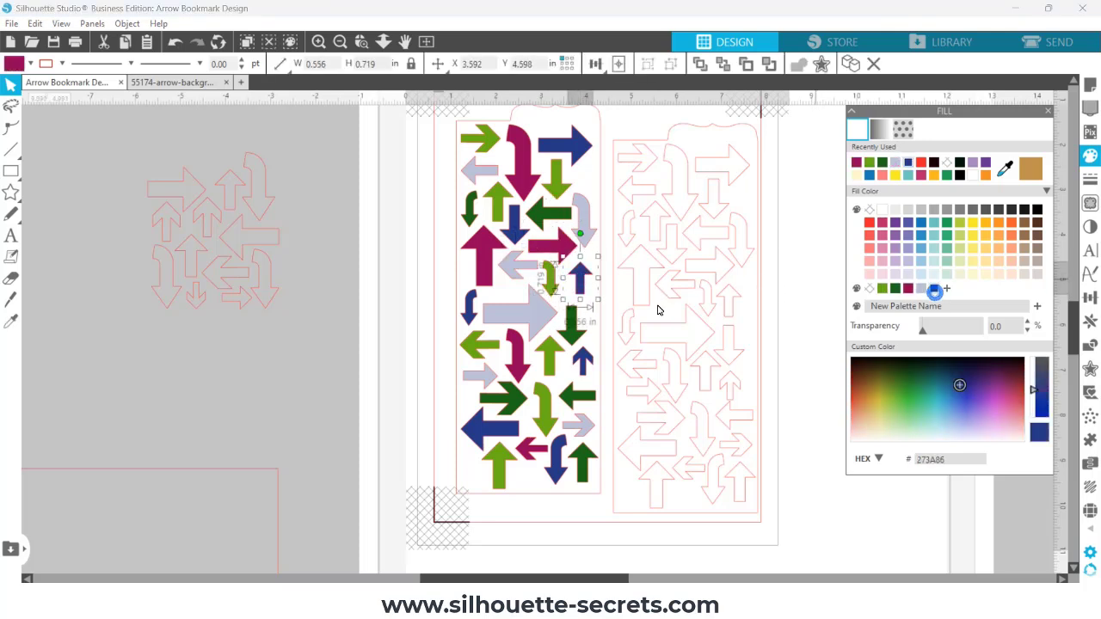
left_click(552, 289)
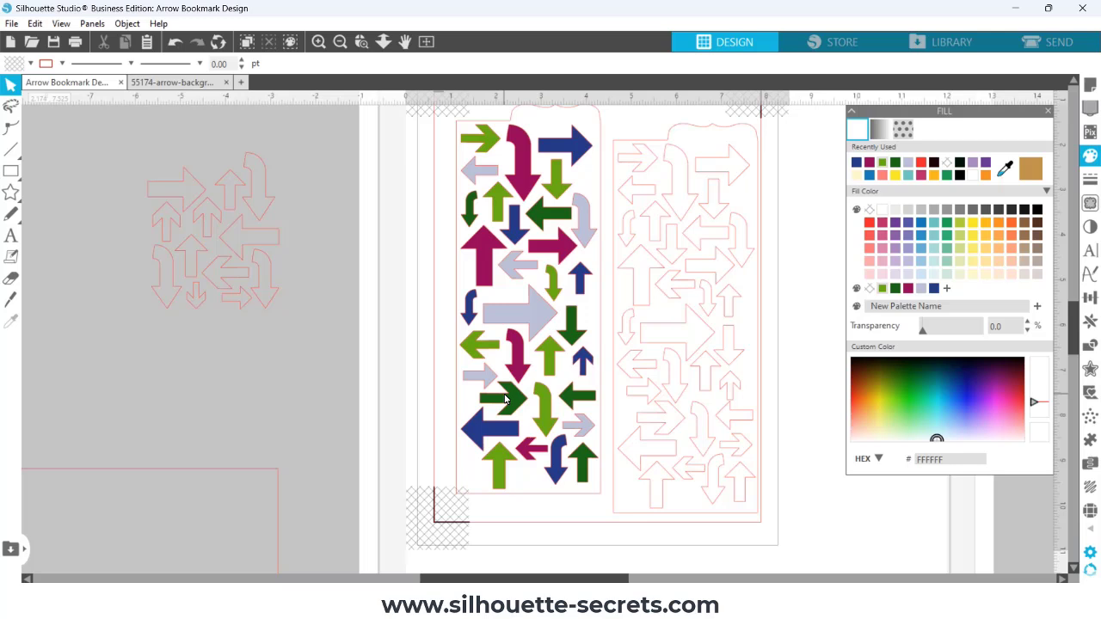
left_click(506, 398)
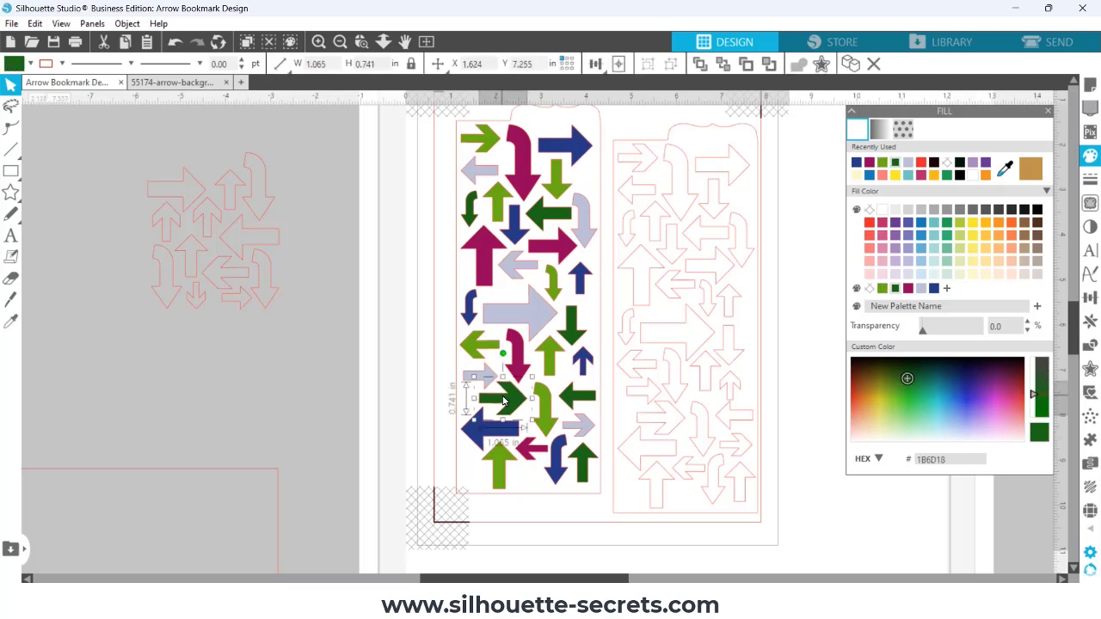
left_click(504, 401)
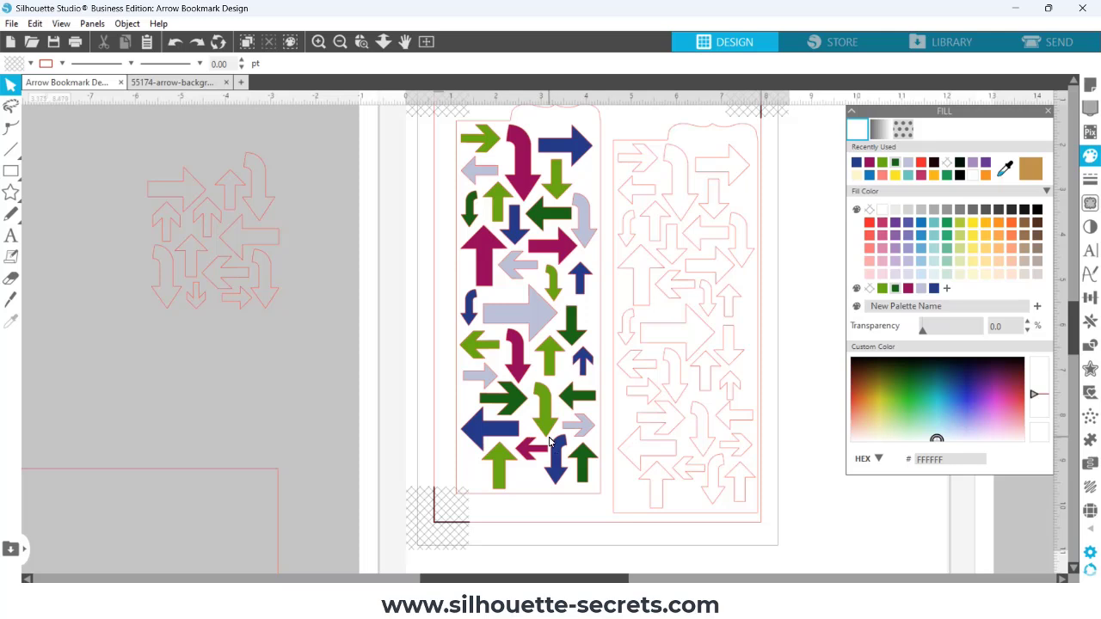
Create a new palette named '021 Color Cube - Ocean' and set the hex colour to 00316C
left_click(883, 308)
type("021")
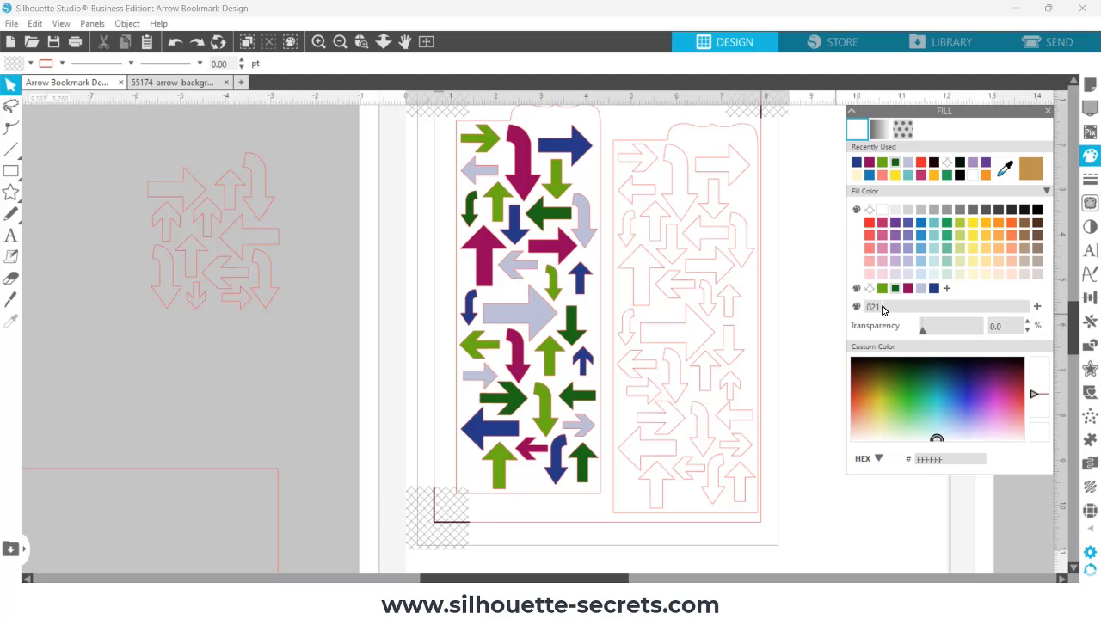
type(" Color Cube - Ocean")
left_click(1037, 307)
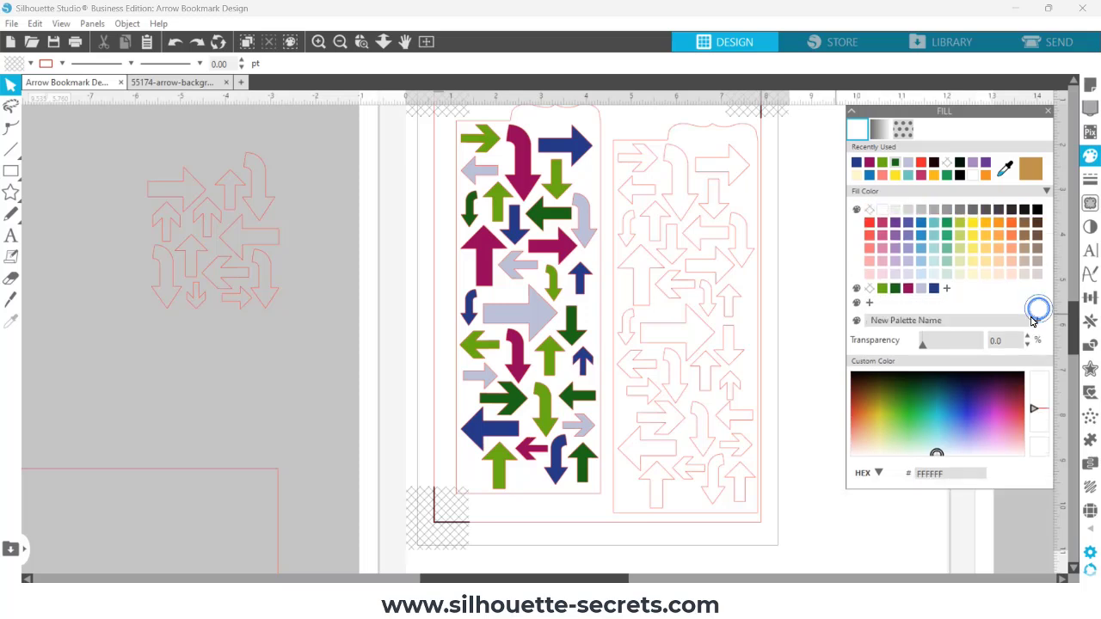
left_click(869, 305)
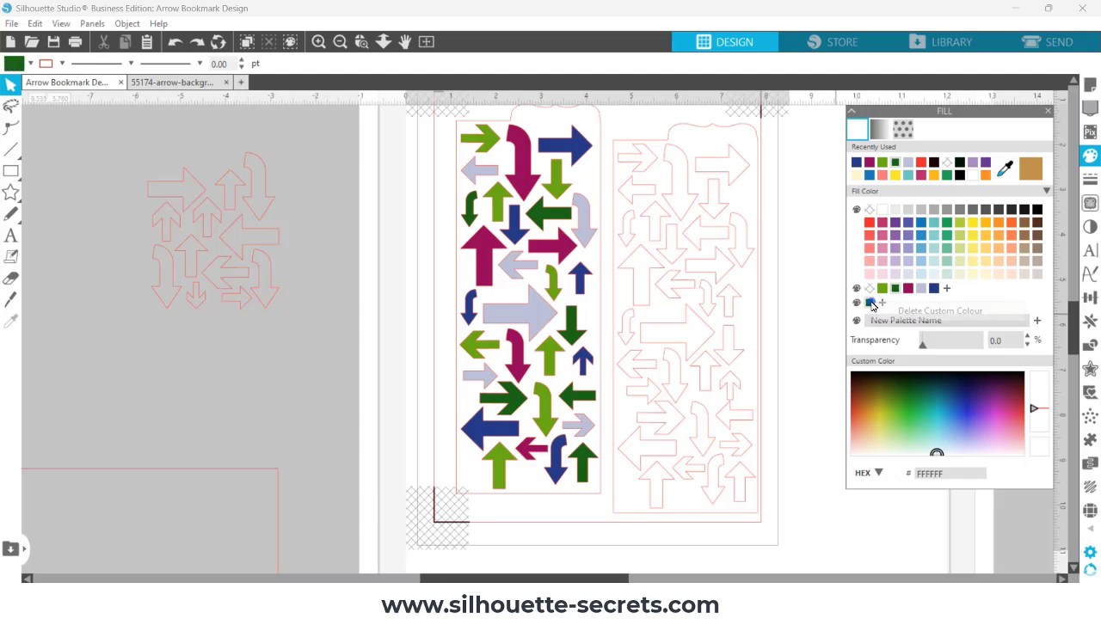
left_click(869, 303)
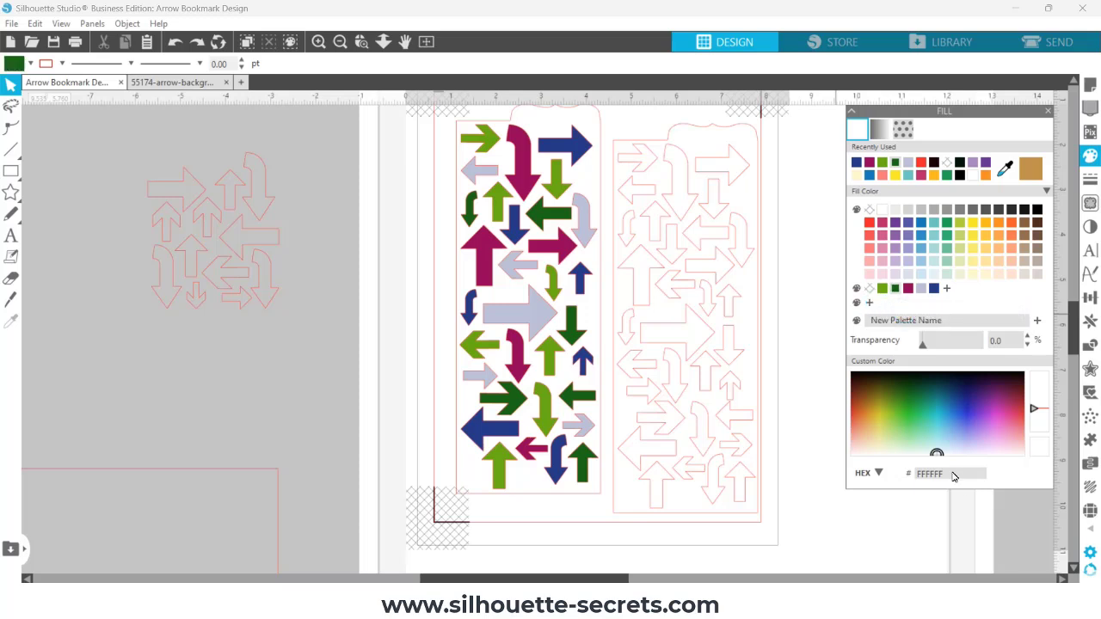
left_click_drag(970, 473, 903, 474)
type("00316C")
key("Return")
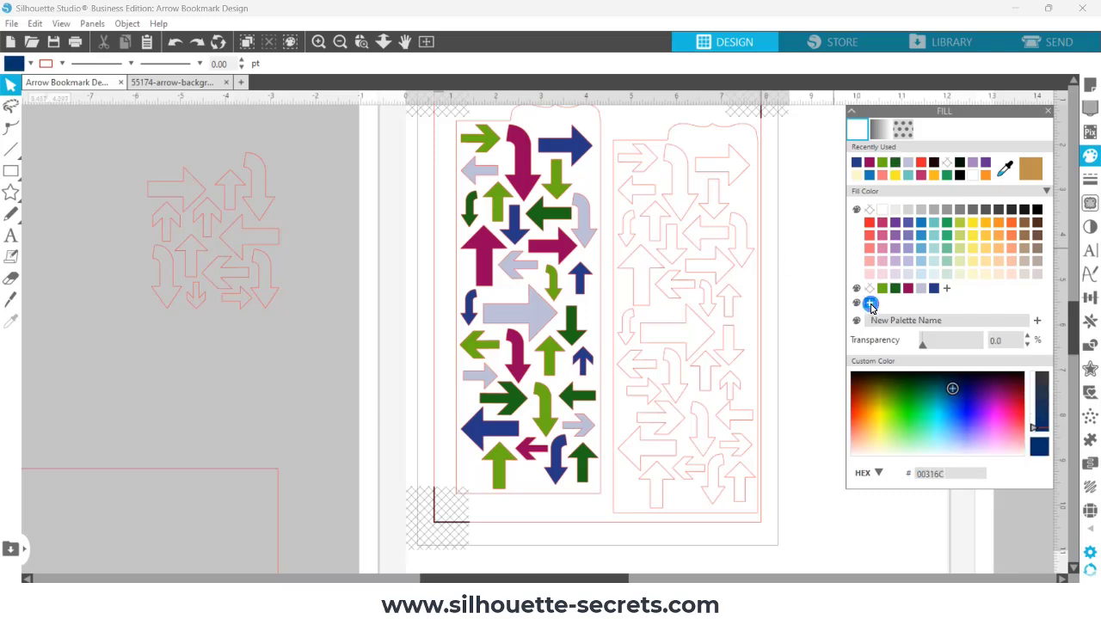
Fill the top small arrow dark blue 01326C and the tall arrow blue 3877BE, saving both swatches
left_click(652, 158)
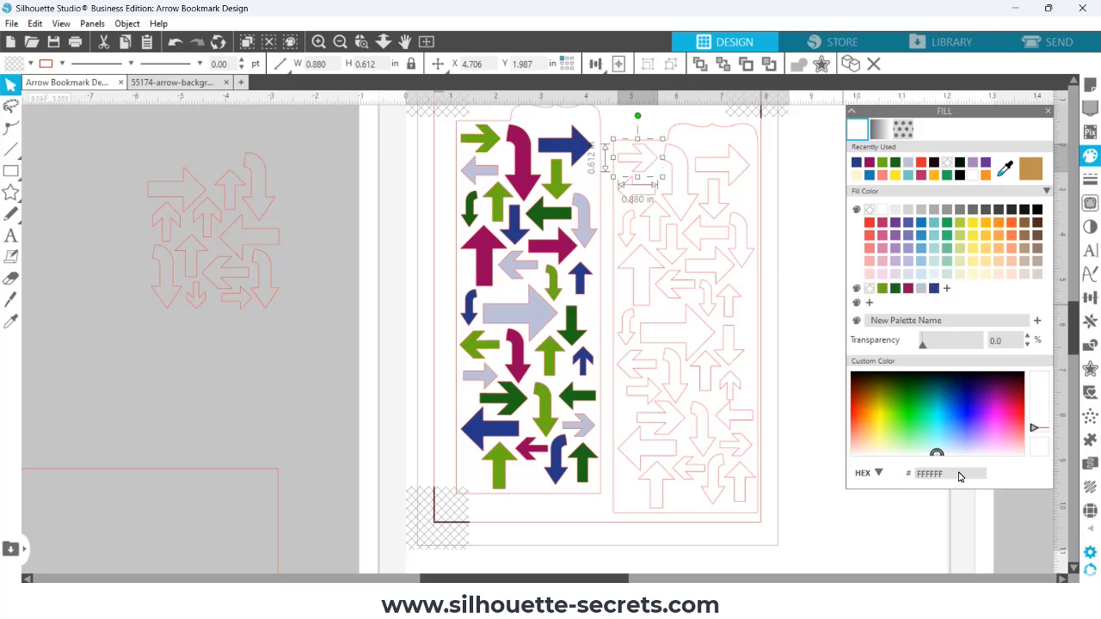
type("01326C")
key("Return")
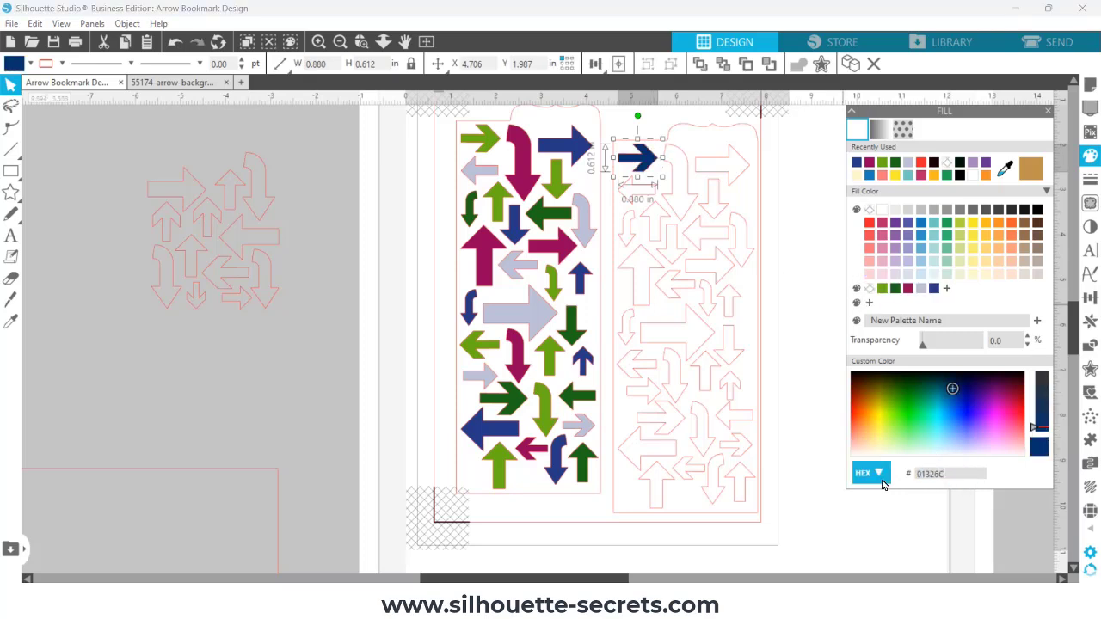
left_click(869, 303)
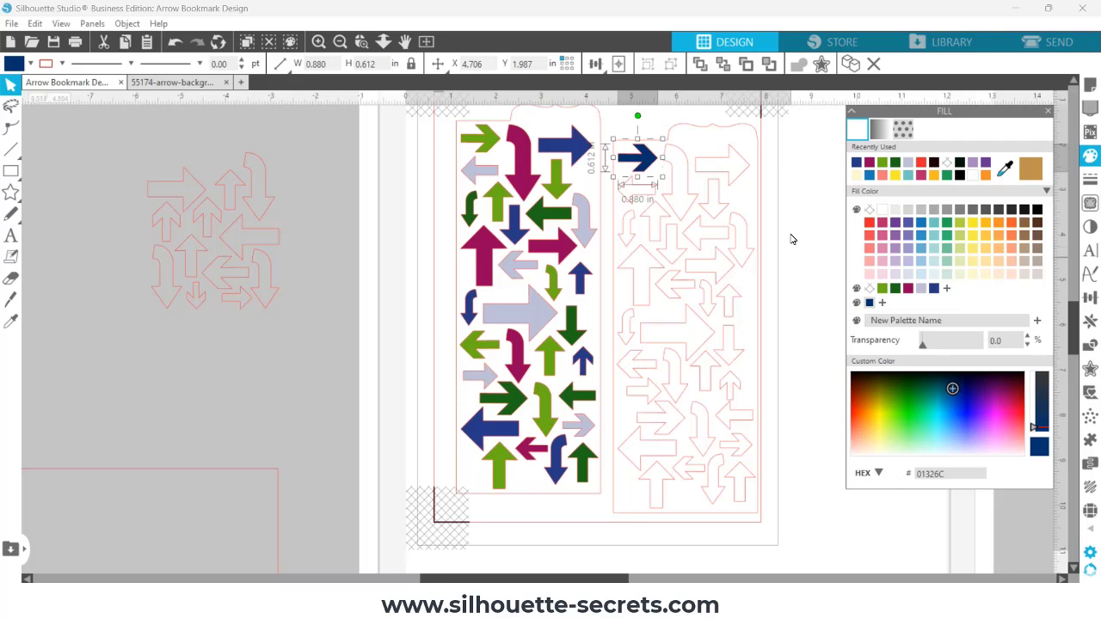
left_click(696, 202)
double_click(919, 473)
type("3")
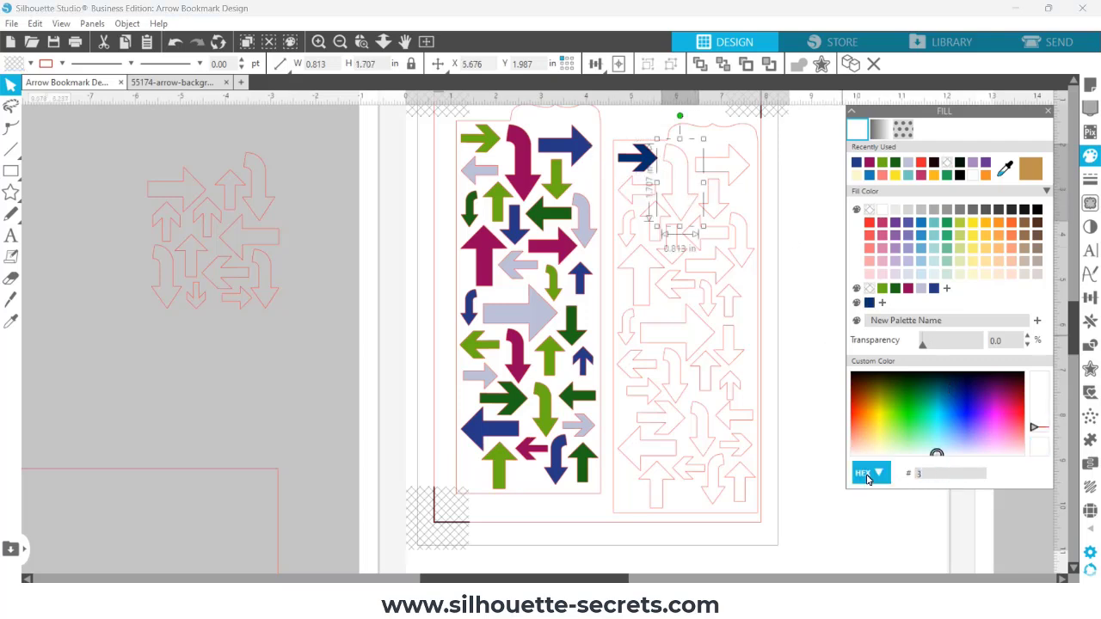
type("877be")
key("Return")
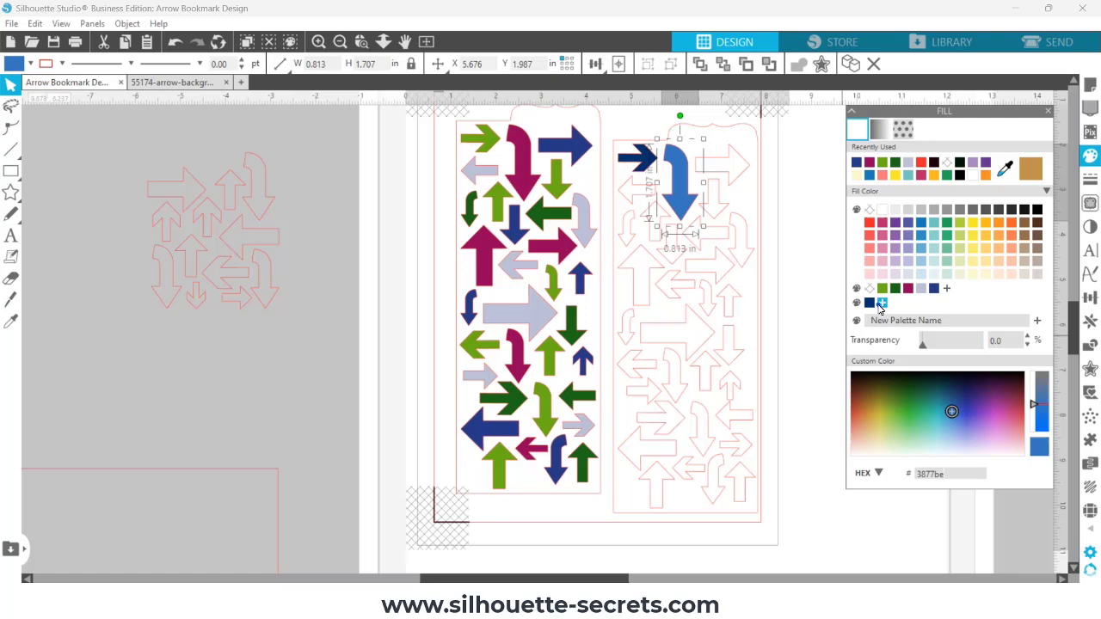
left_click(881, 304)
Fill the top-right arrow salmon E1B0A1 and the small lower arrow light blue 59D1DF, saving both swatches
left_click(719, 182)
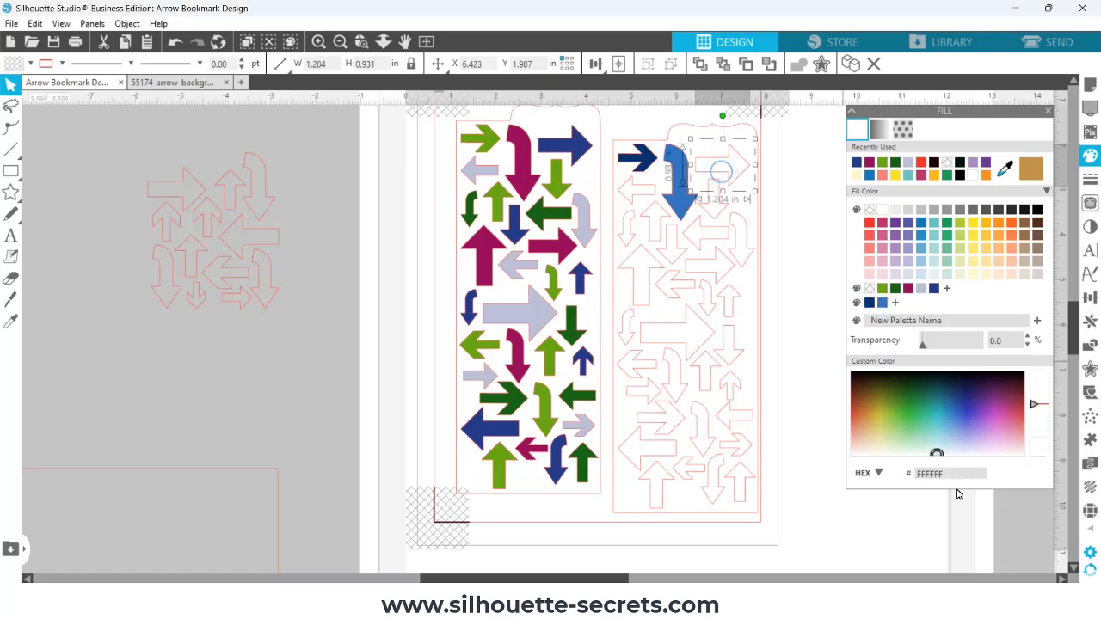
left_click(955, 473)
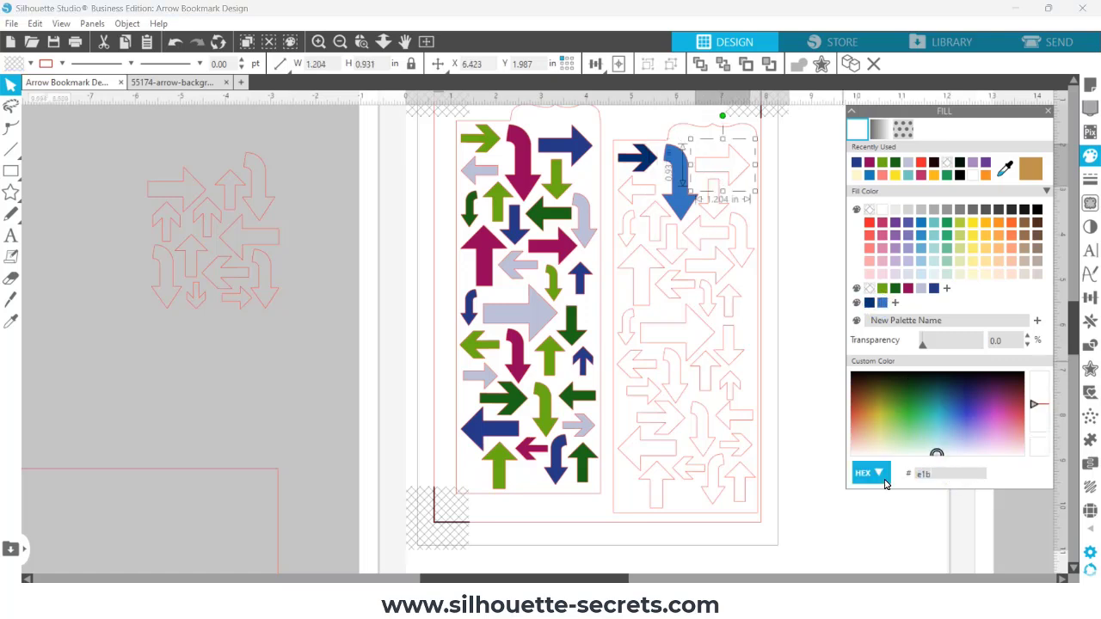
type("e1b0a1")
key("Return")
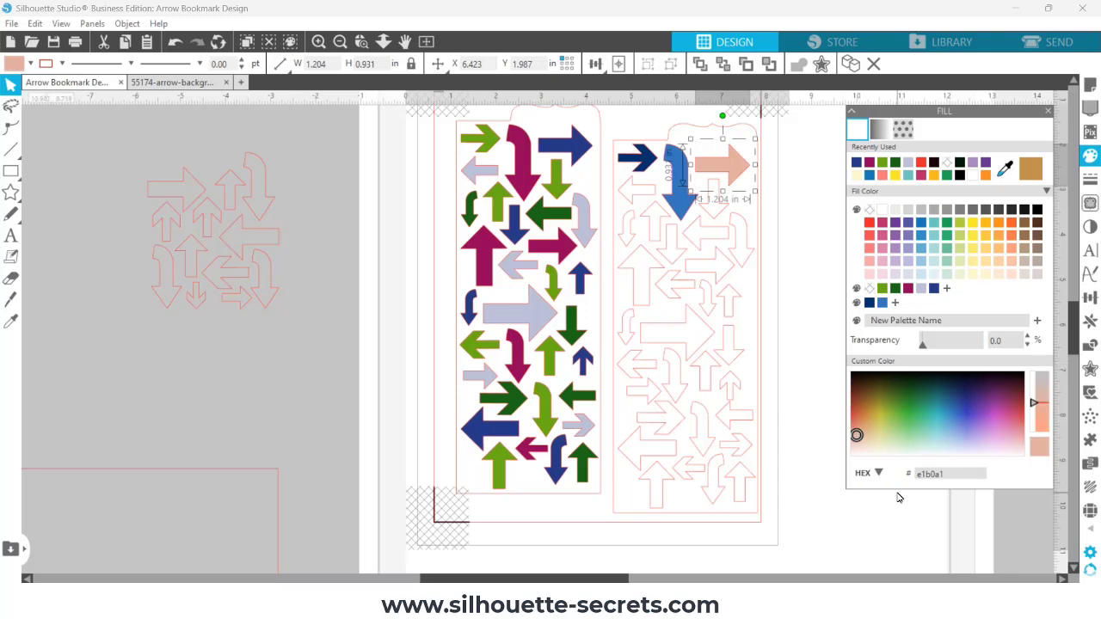
left_click(896, 304)
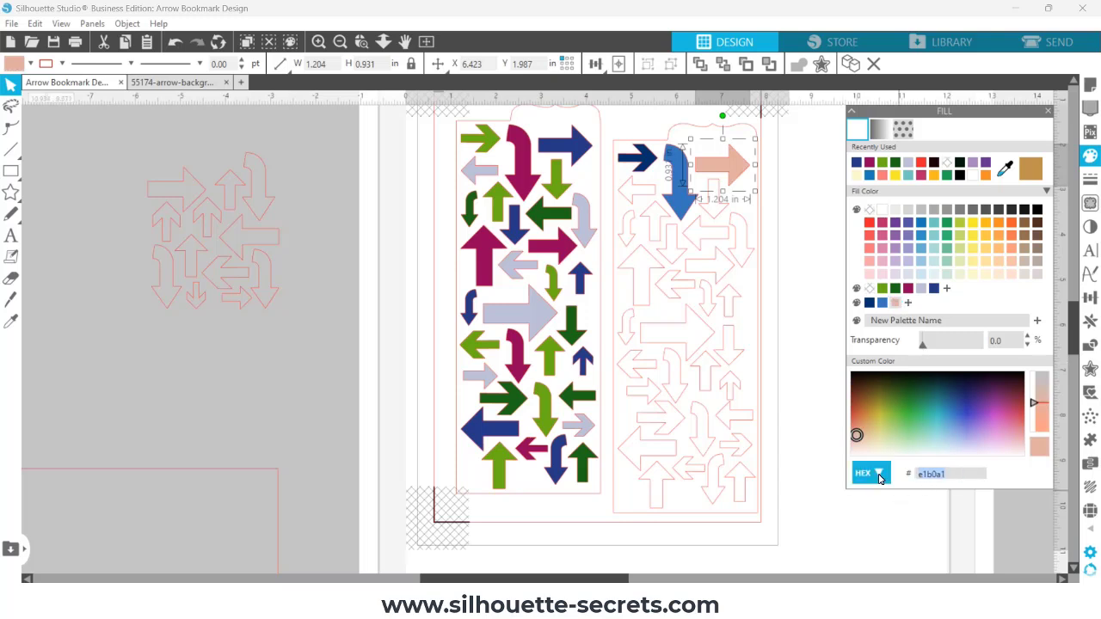
left_click(653, 195)
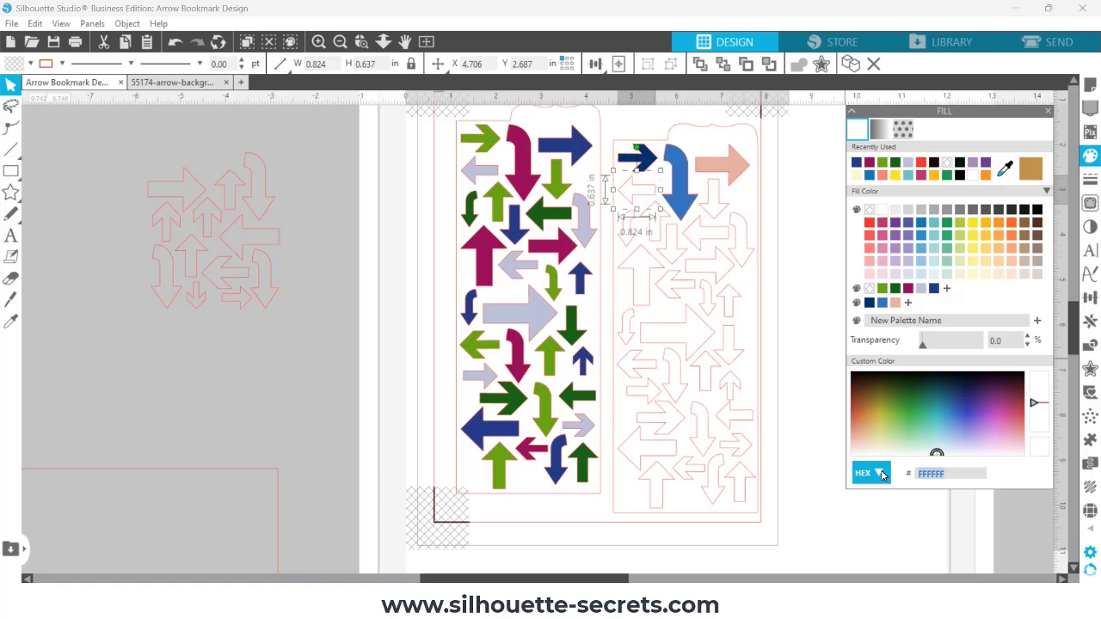
type("59d1df")
key("Return")
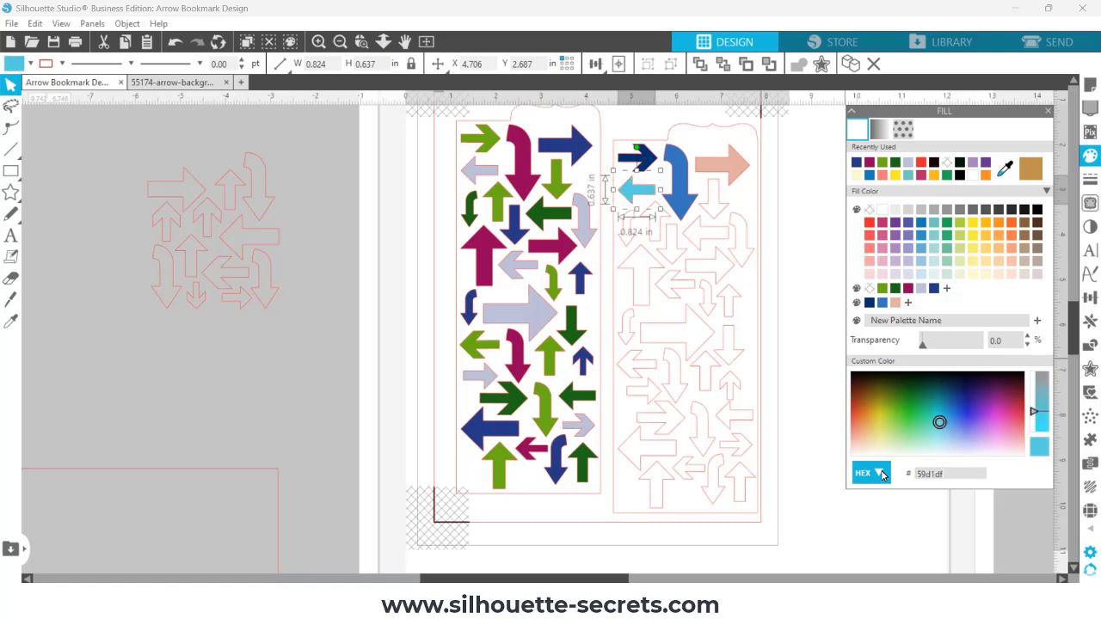
left_click(908, 303)
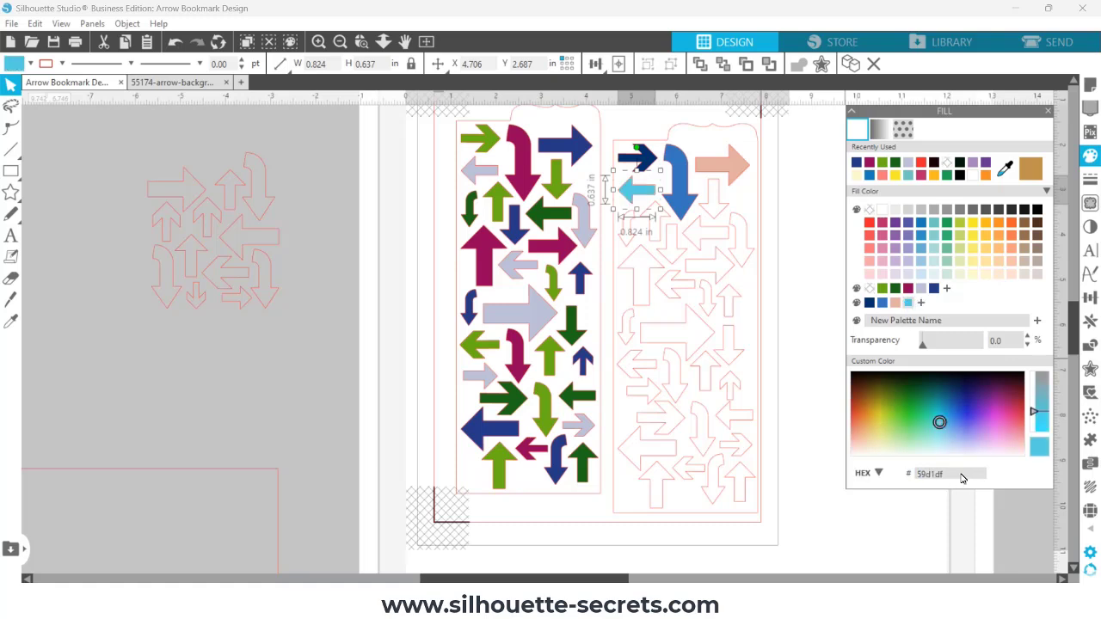
Fill the small down arrow teal 277E99, save the swatch, and remove a stray palette swatch
left_click(713, 199)
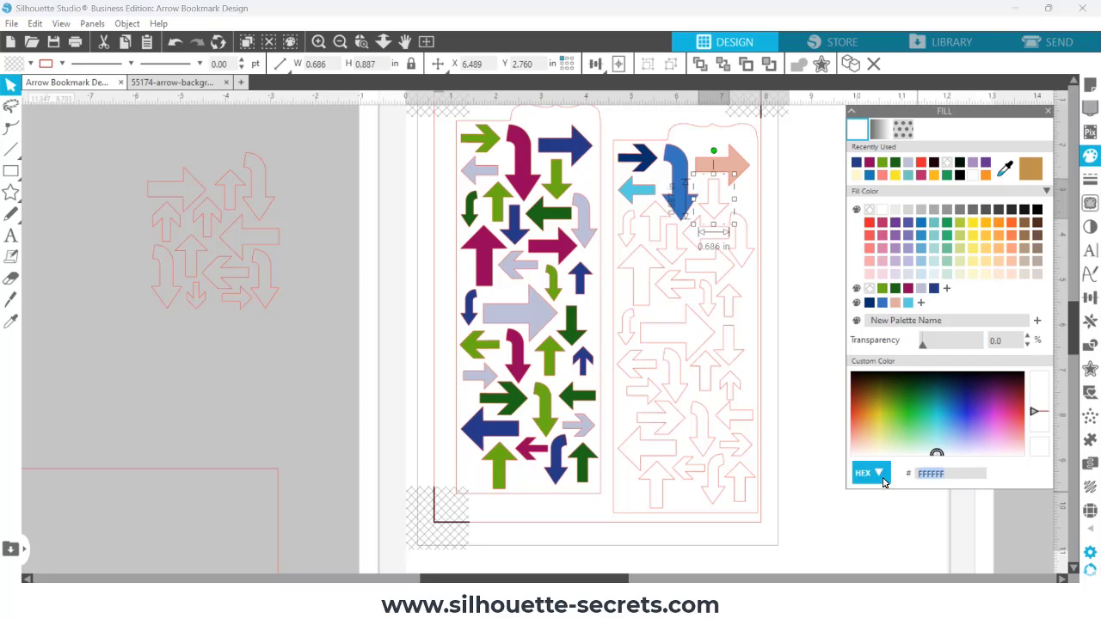
type("277e99")
key("Return")
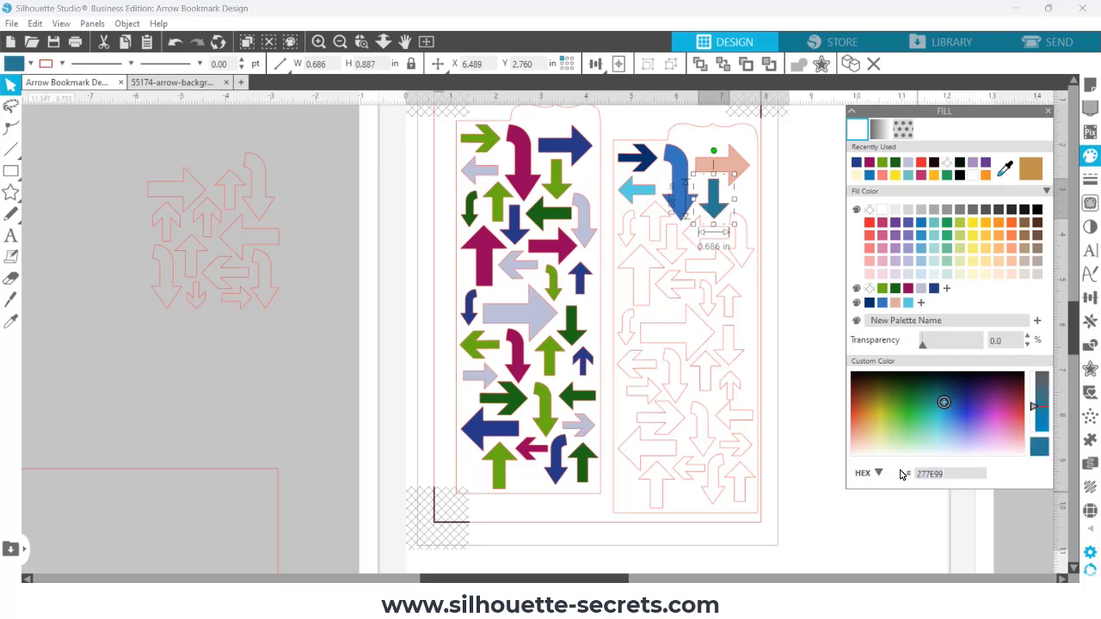
left_click(921, 303)
right_click(871, 289)
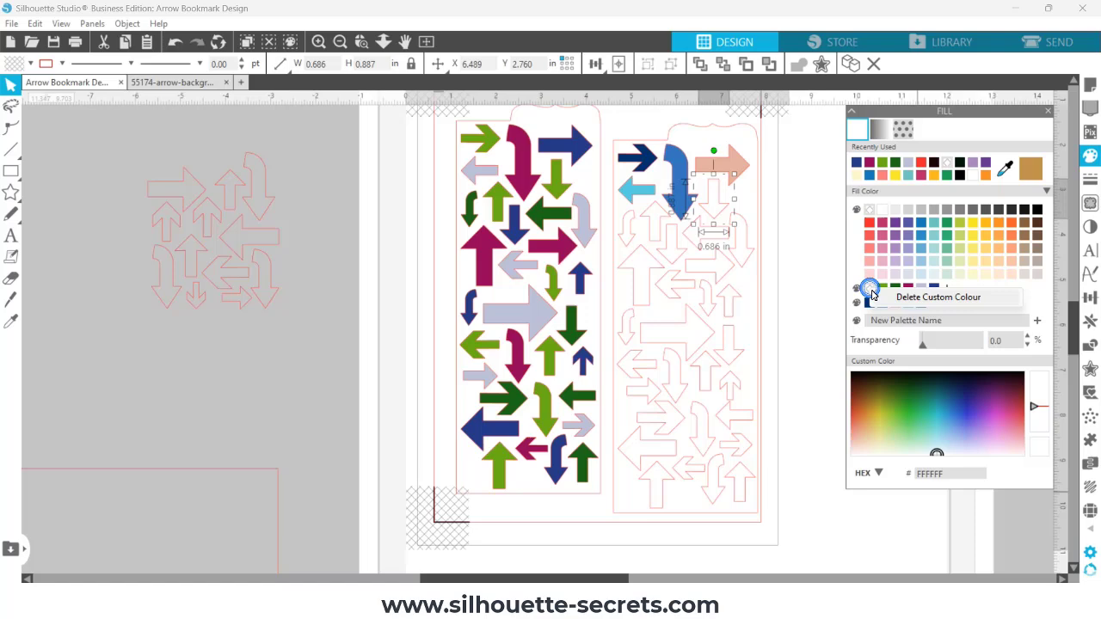
left_click(907, 295)
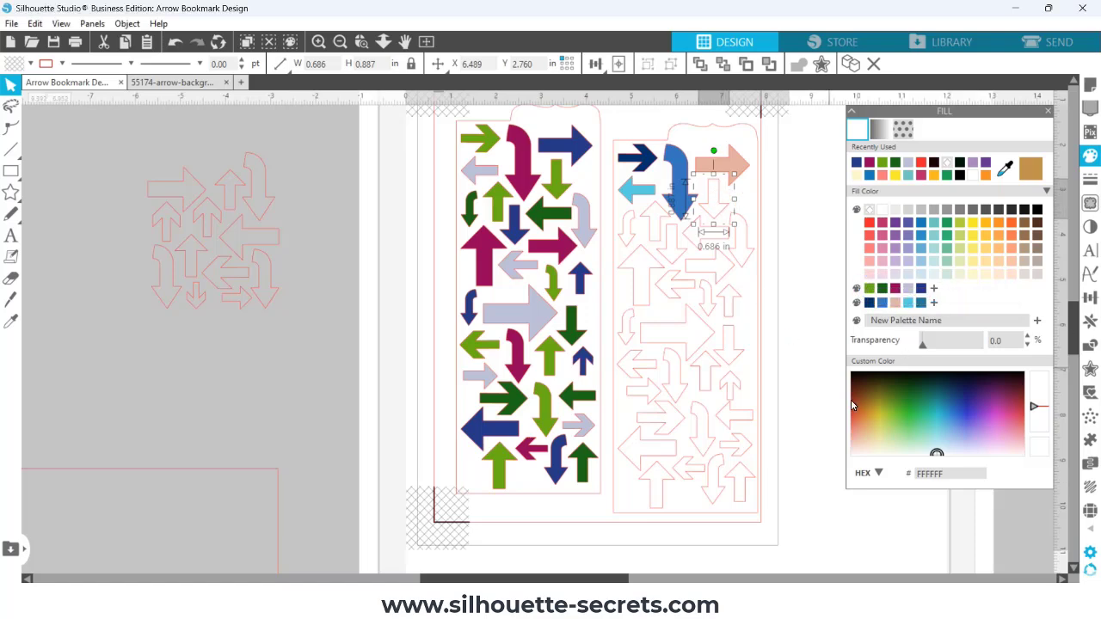
left_click(950, 474)
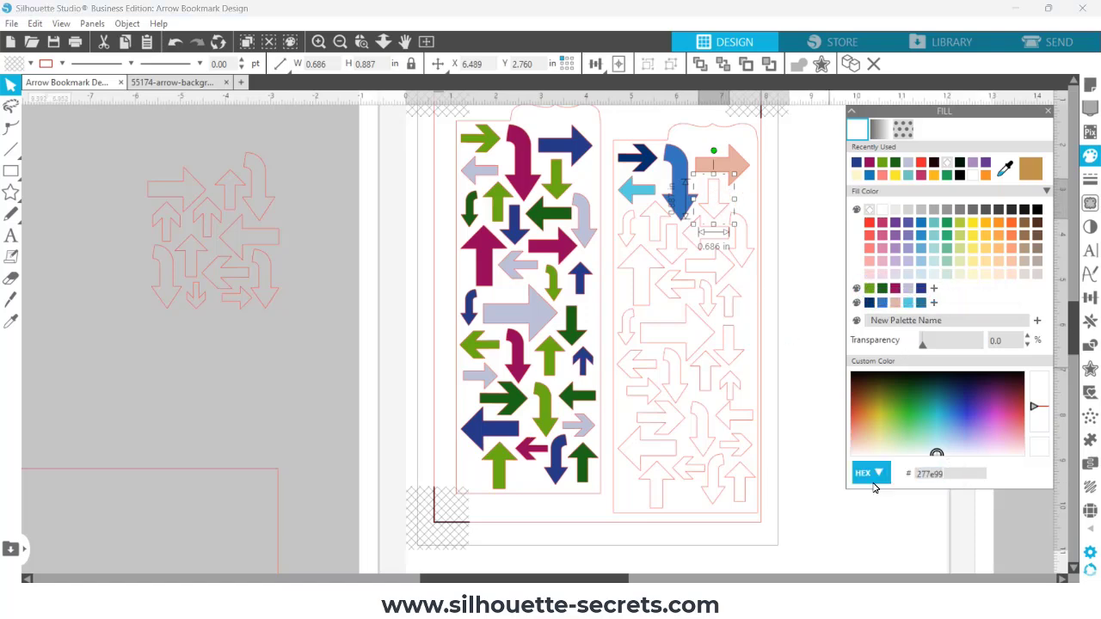
key("Return")
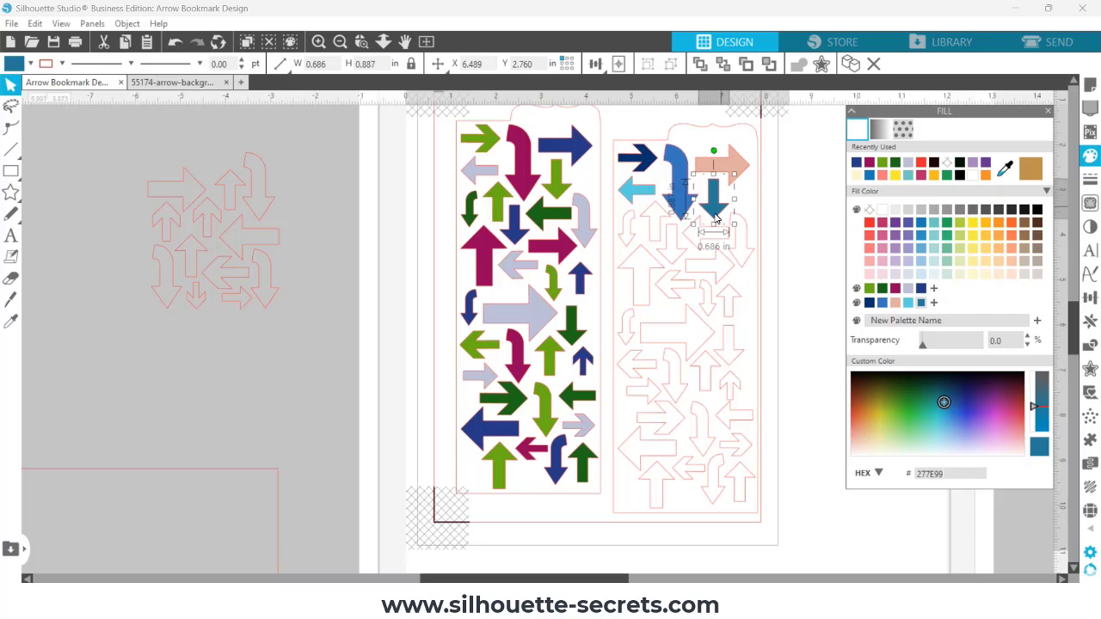
Fill the upper empty arrows with salmon, teal, light cyan and navy swatches
left_click(660, 222)
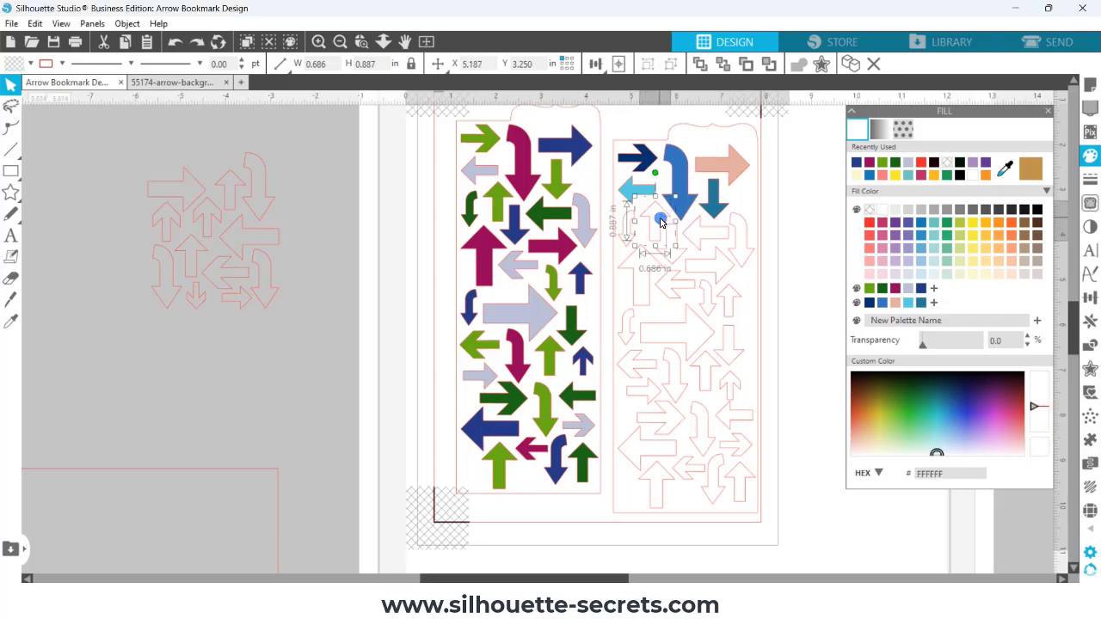
left_click(895, 302)
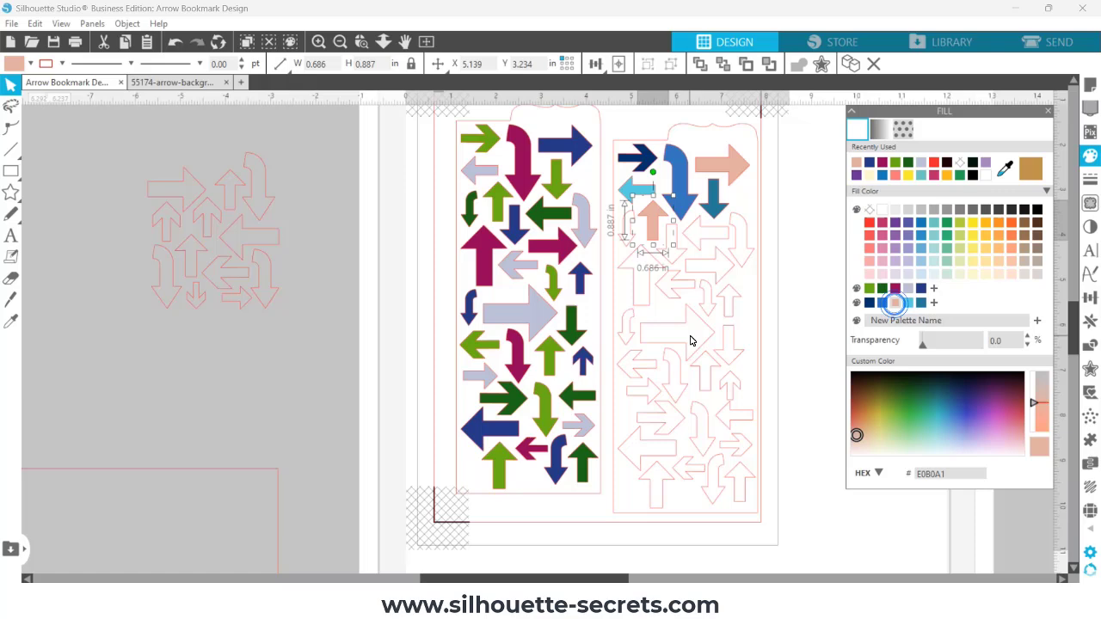
left_click(632, 232)
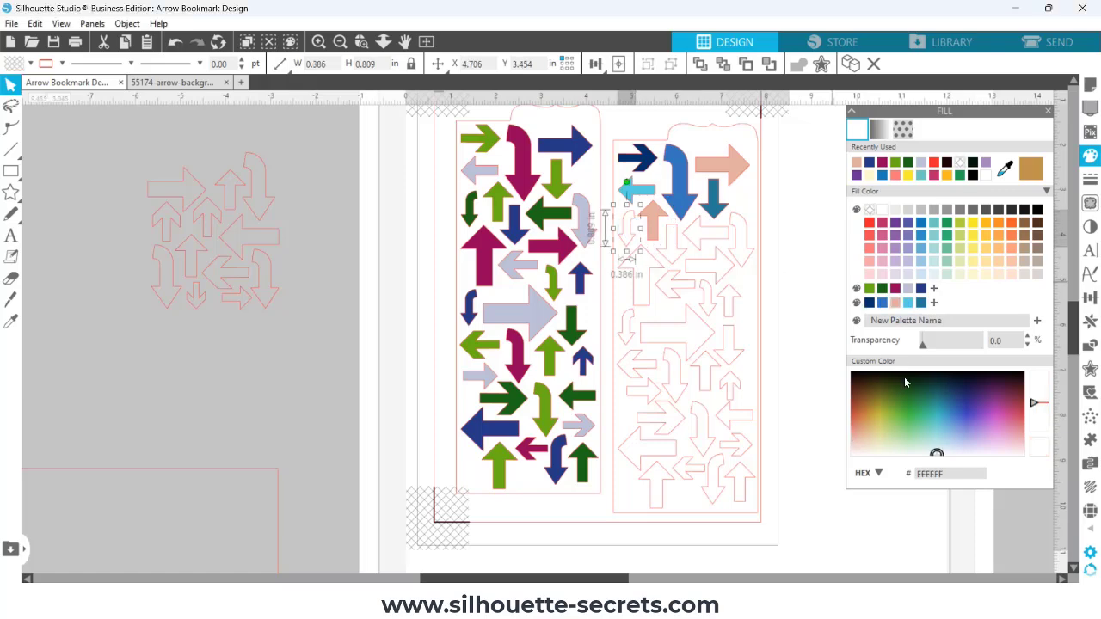
left_click(920, 303)
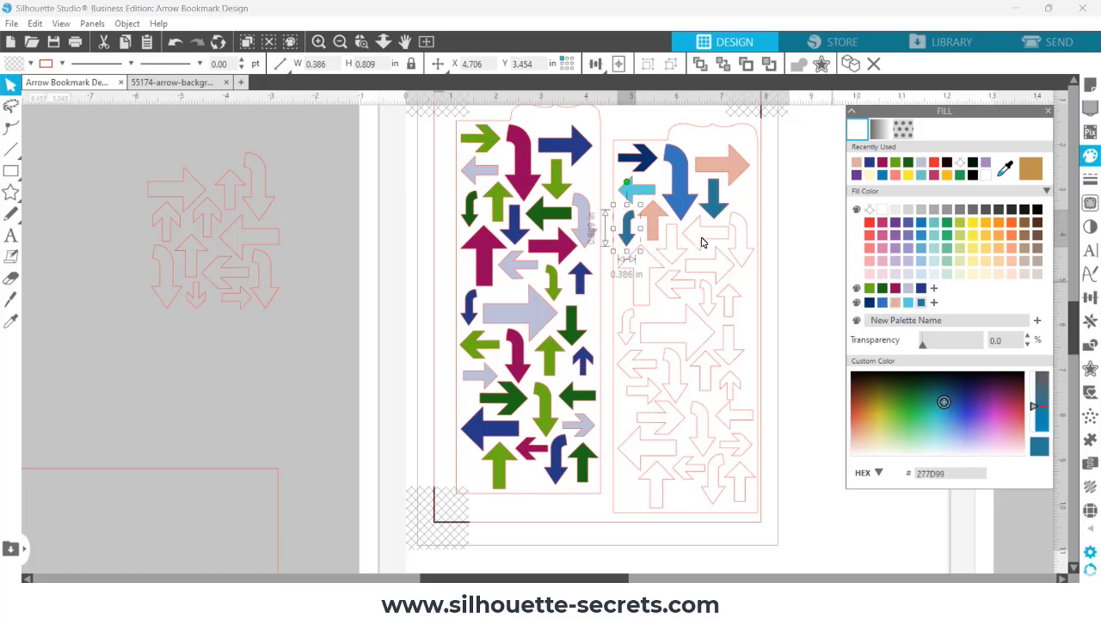
left_click(738, 241)
left_click(909, 302)
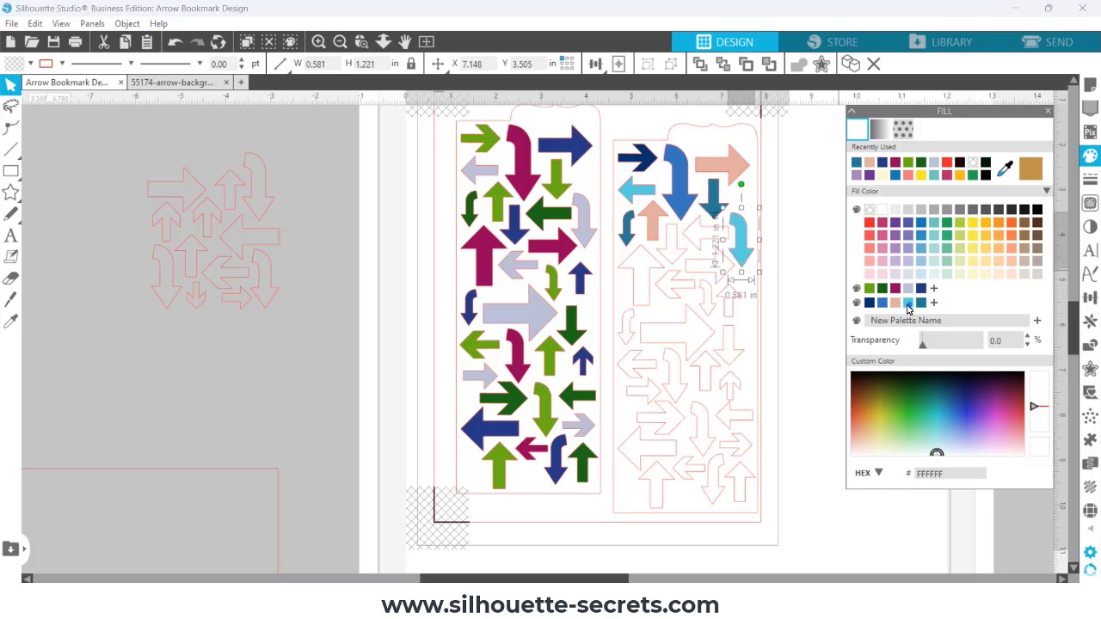
left_click(707, 240)
left_click(869, 303)
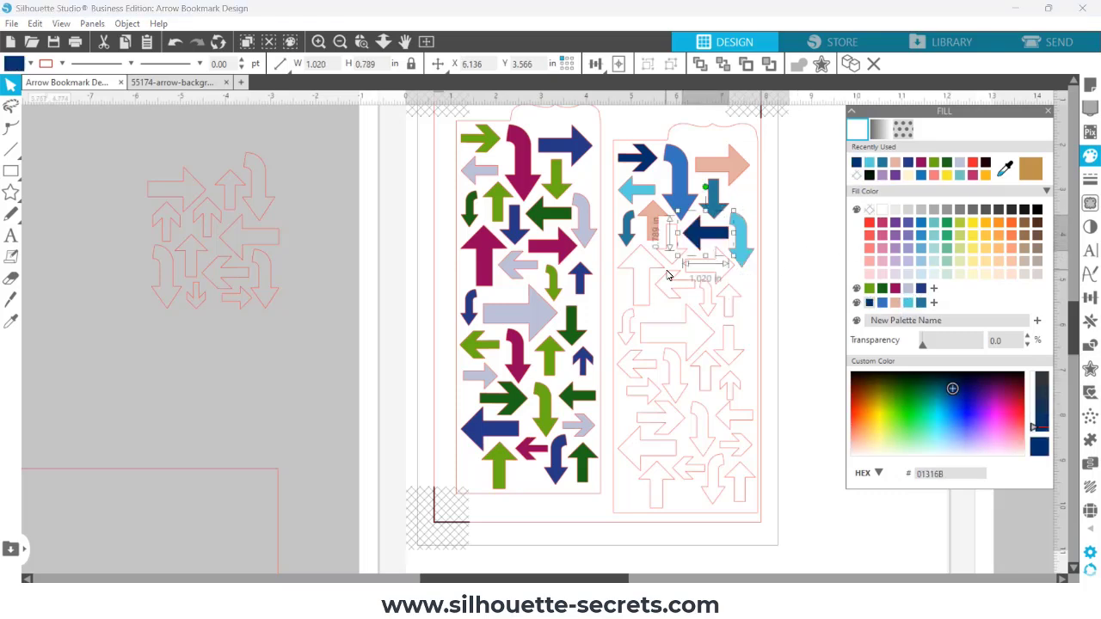
left_click(680, 249)
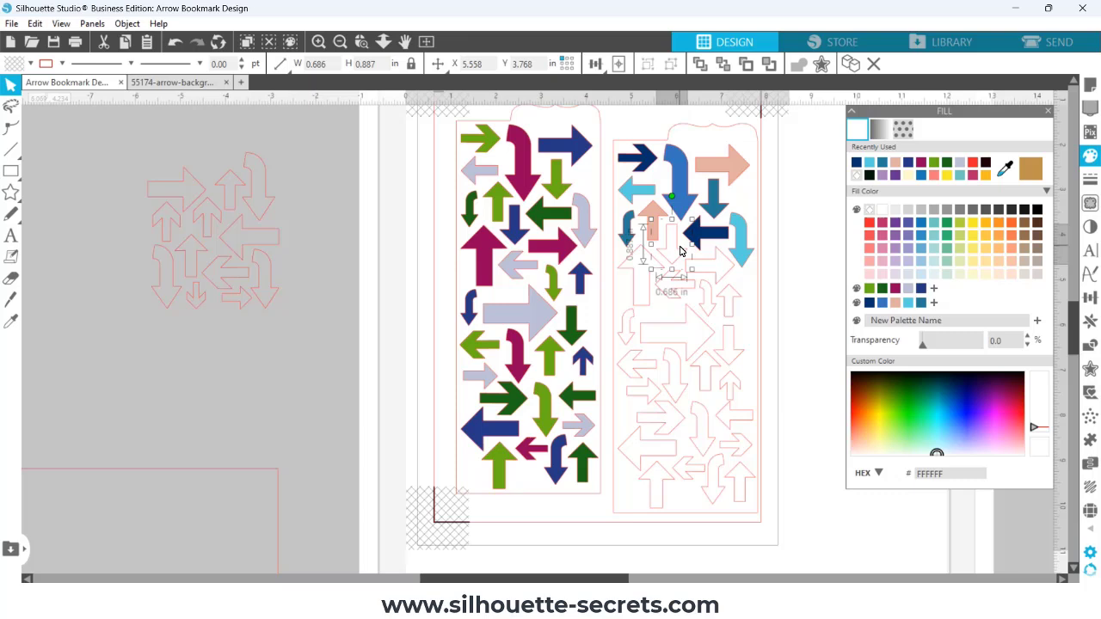
left_click(919, 307)
Fill the remaining arrows medium blue, peach and navy, then save the design
left_click(643, 274)
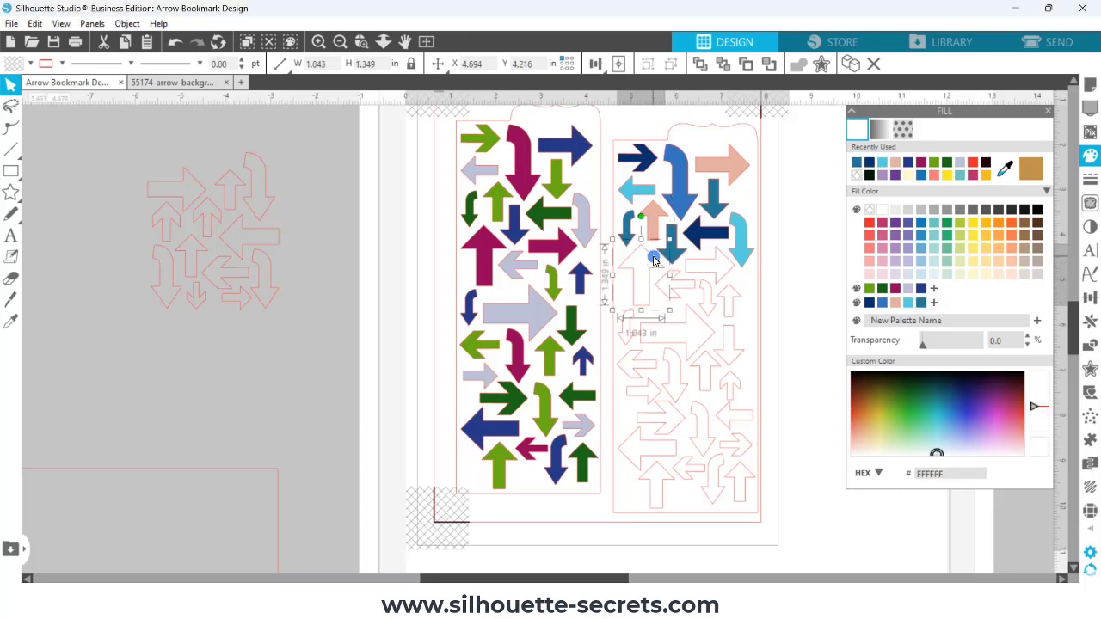
left_click(882, 303)
left_click(702, 262)
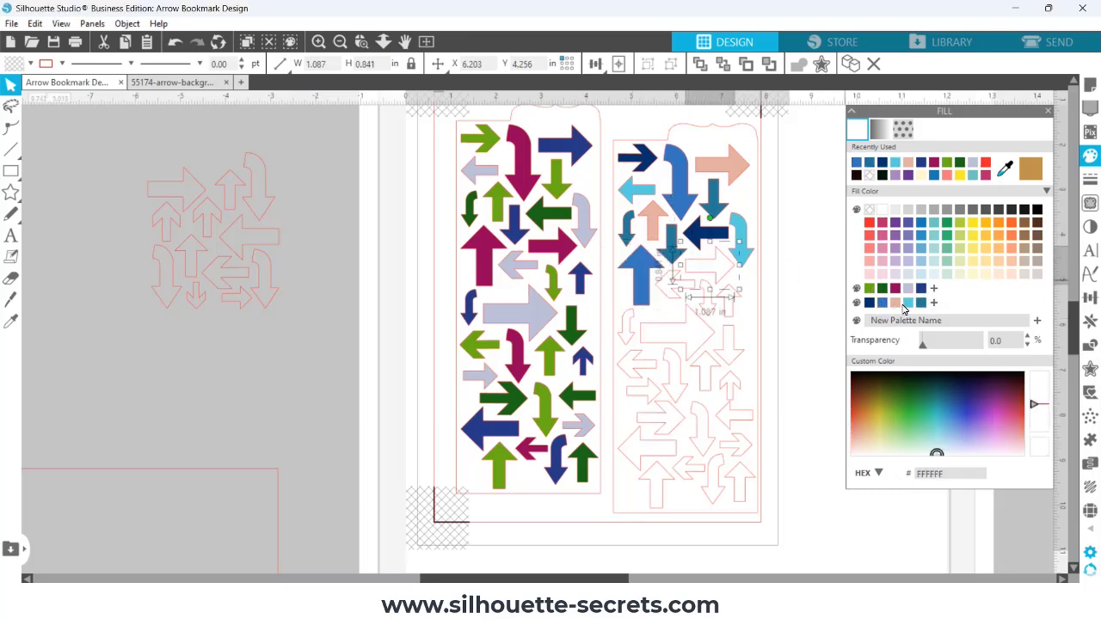
left_click(892, 305)
left_click(682, 286)
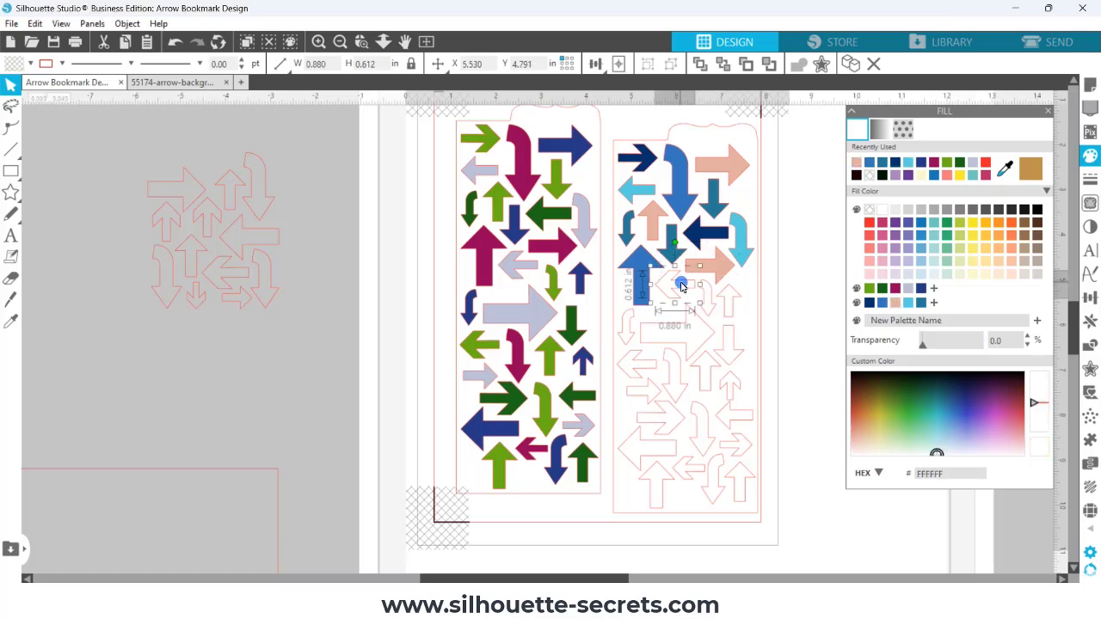
left_click(700, 290)
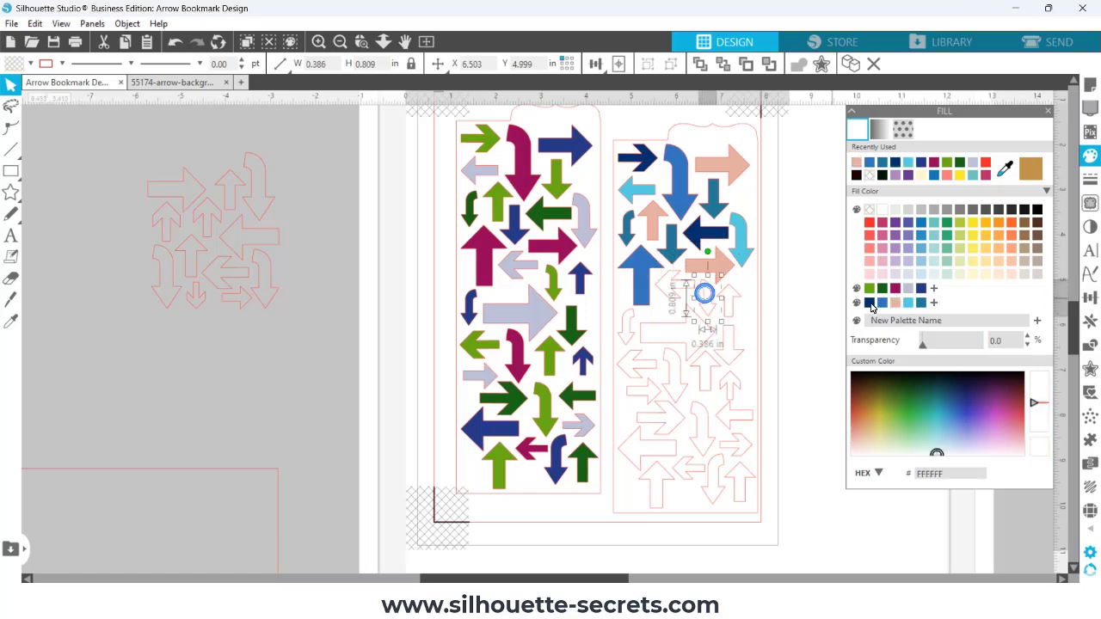
left_click(732, 294)
left_click(921, 306)
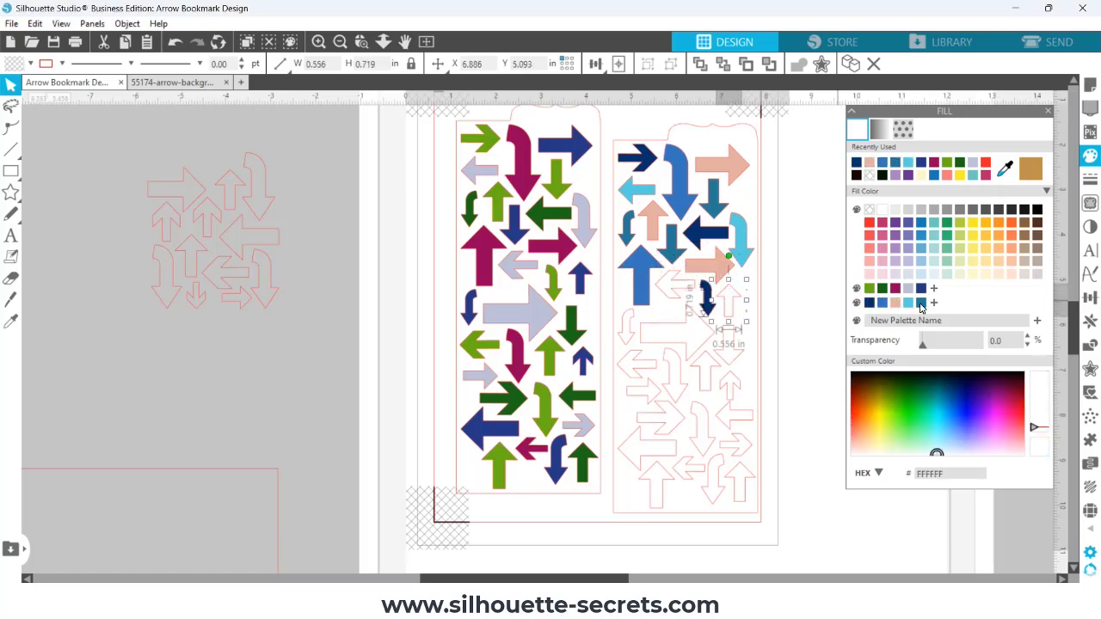
left_click(678, 291)
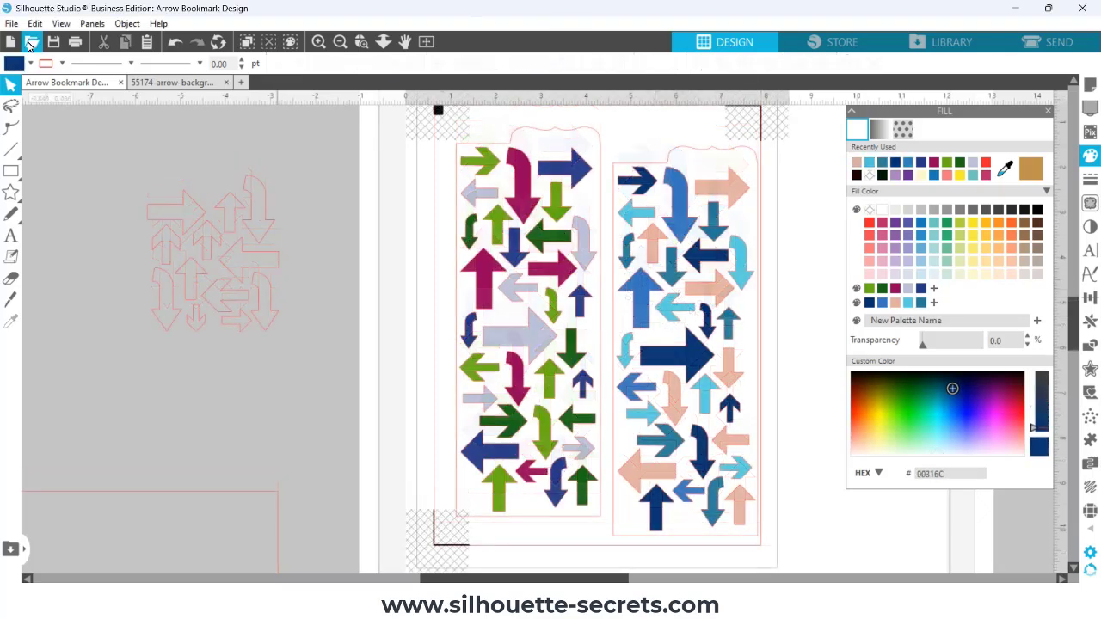
left_click(12, 23)
left_click(34, 142)
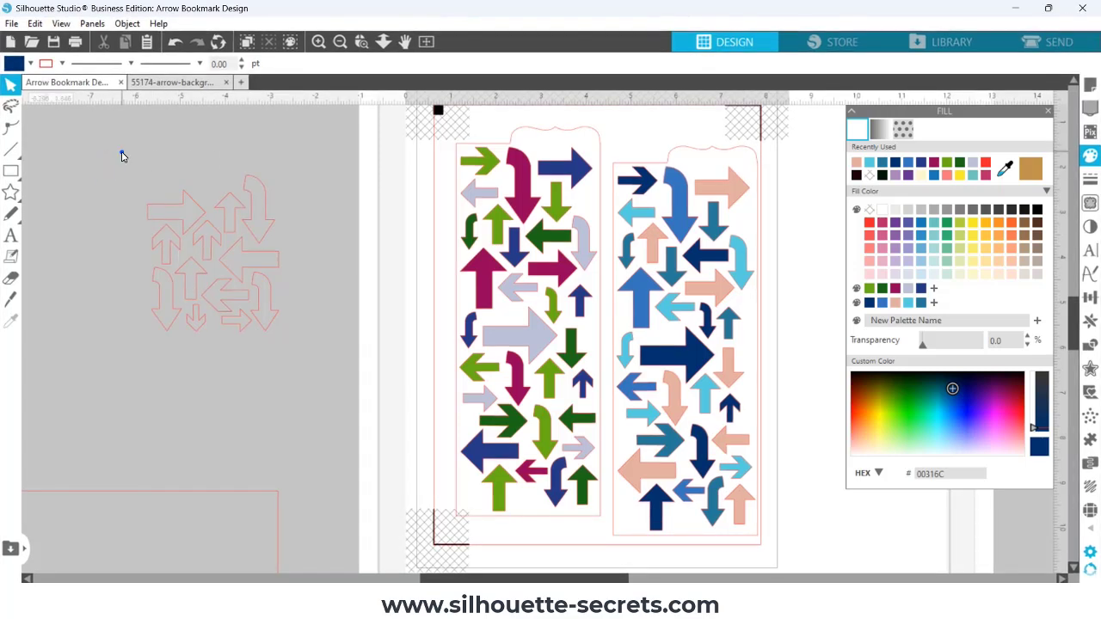
Delete the leftover pink outlines and place the 'Eat. Sleep. Read. Repeat.' design in the grey area at 1.561 × 2.971 in
left_click_drag(134, 148, 295, 511)
key("Delete")
left_click(951, 41)
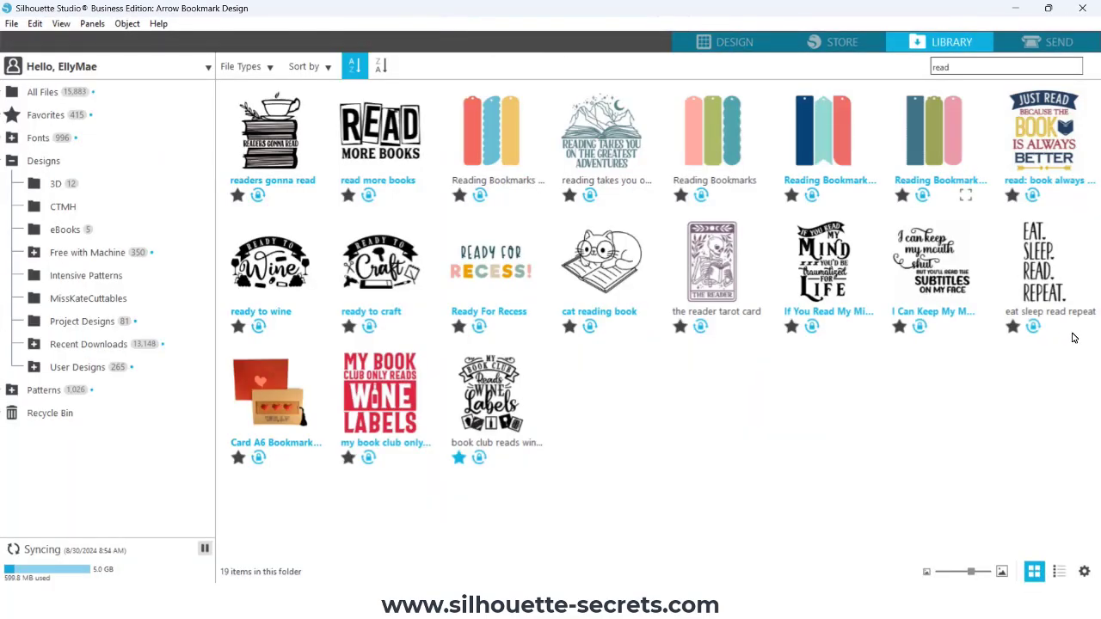
left_click(1076, 326)
left_click(891, 71)
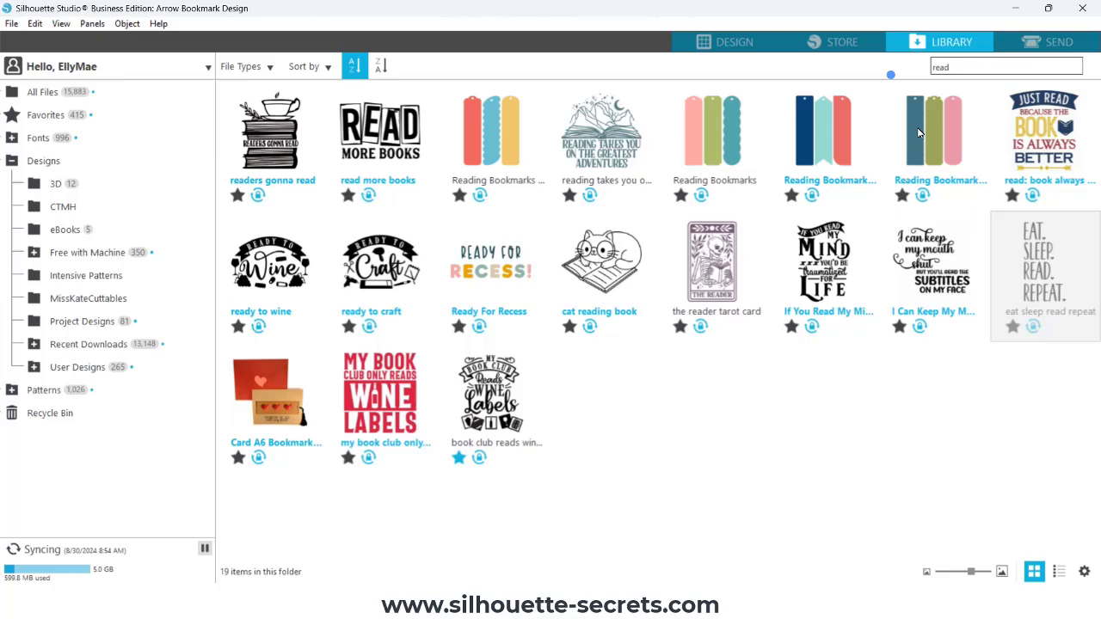
double_click(1050, 284)
left_click_drag(703, 275, 247, 273)
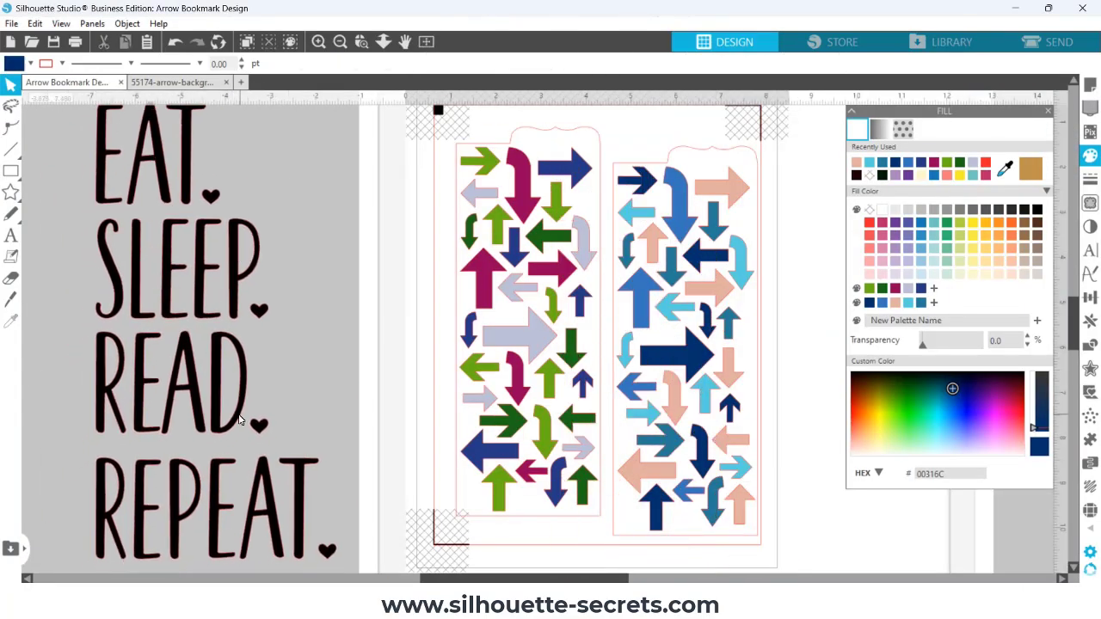
left_click_drag(343, 565, 183, 273)
left_click_drag(155, 236, 292, 327)
left_click_drag(322, 370, 308, 341)
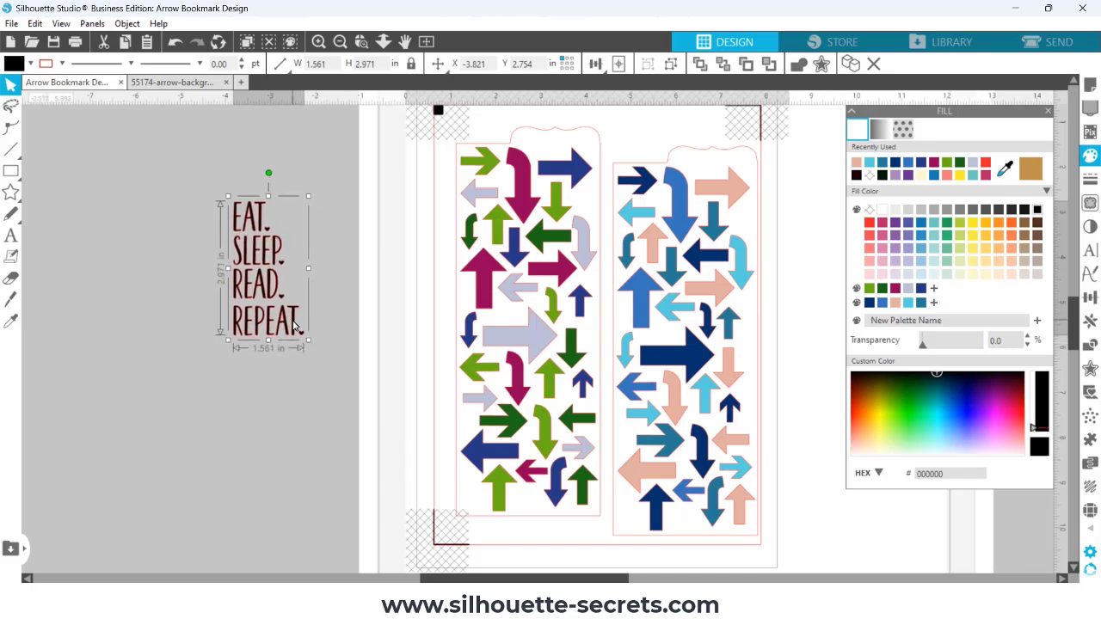
Add a 0.120 in offset around the text design and fill it white
left_click(1090, 368)
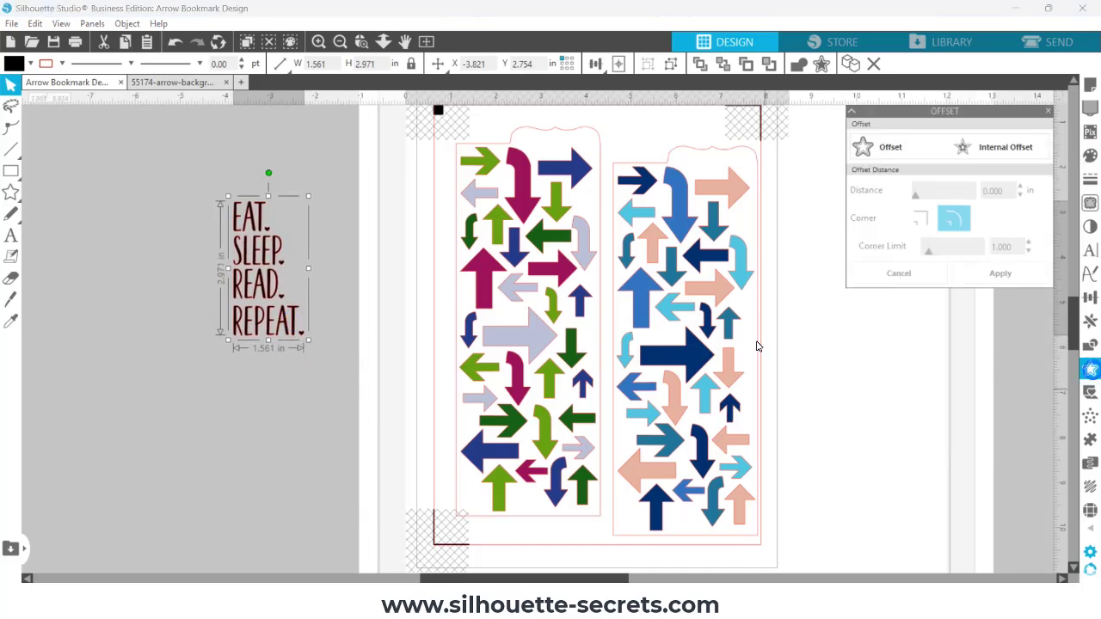
left_click(882, 147)
left_click_drag(937, 200, 922, 197)
left_click(983, 272)
left_click(30, 64)
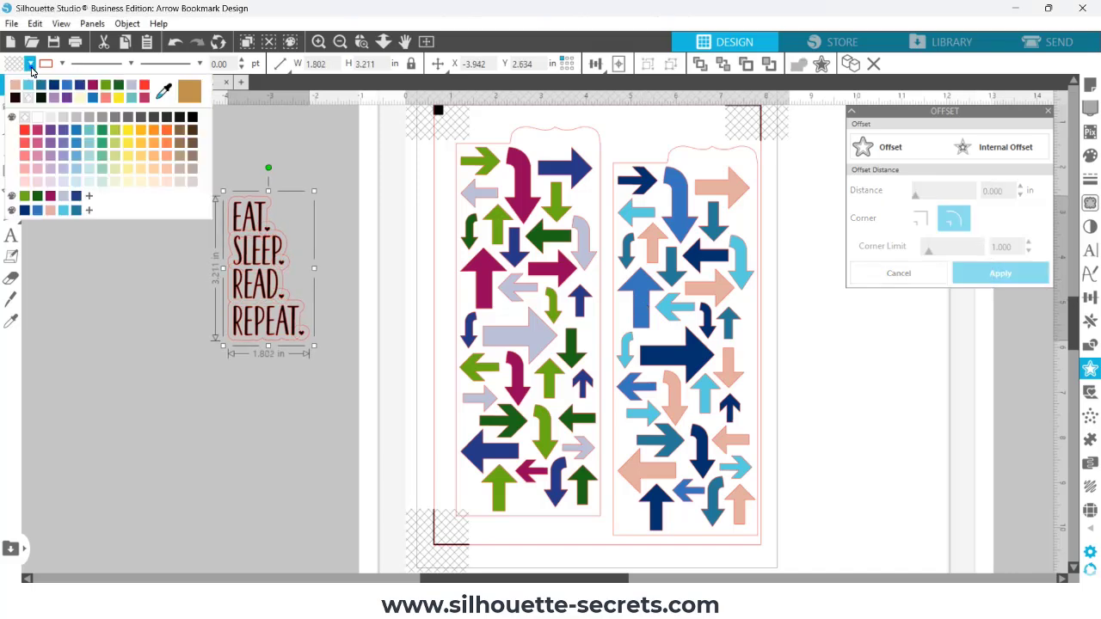
left_click(39, 118)
Ungroup the bordered text design and return it to the grey area beside the bookmarks
left_click_drag(199, 181, 291, 385)
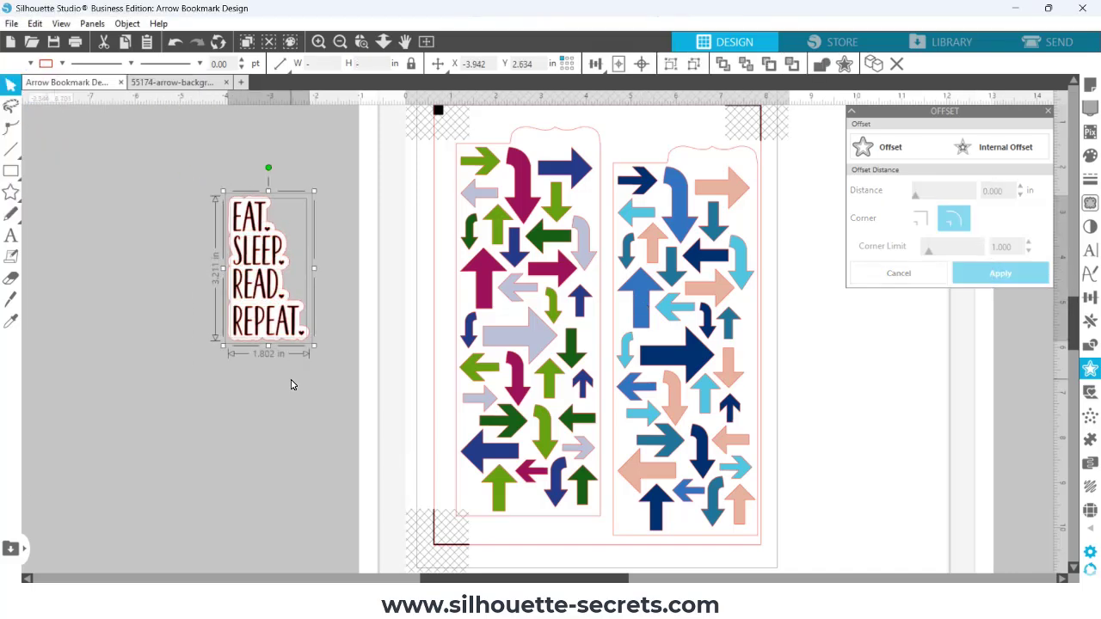
left_click_drag(297, 257, 259, 273)
right_click(260, 273)
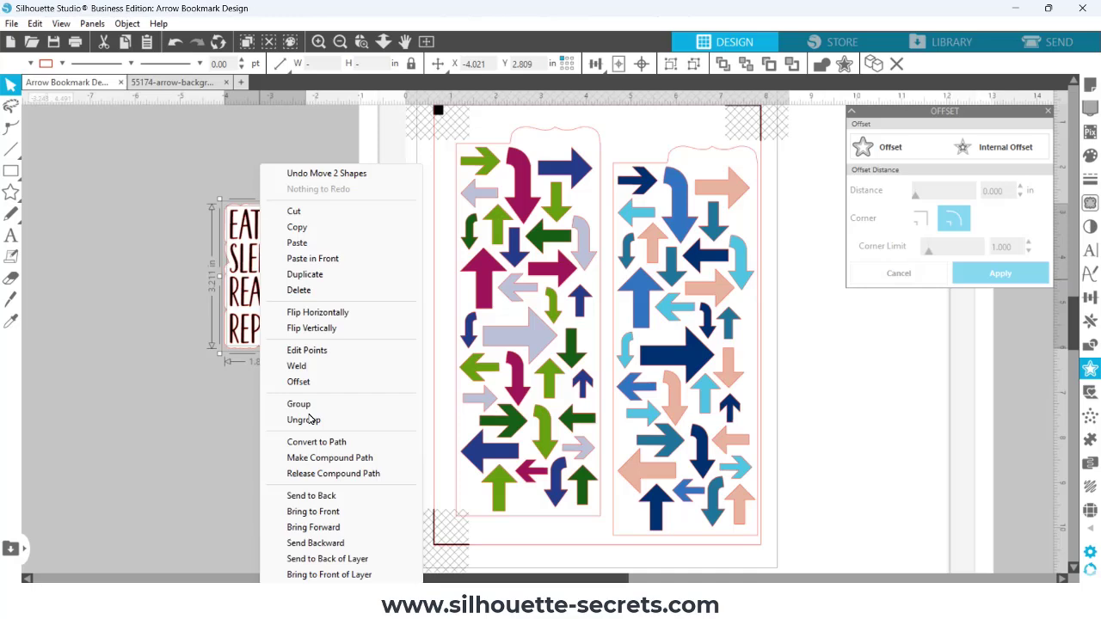
left_click(310, 419)
left_click_drag(324, 305, 602, 347)
left_click(366, 331)
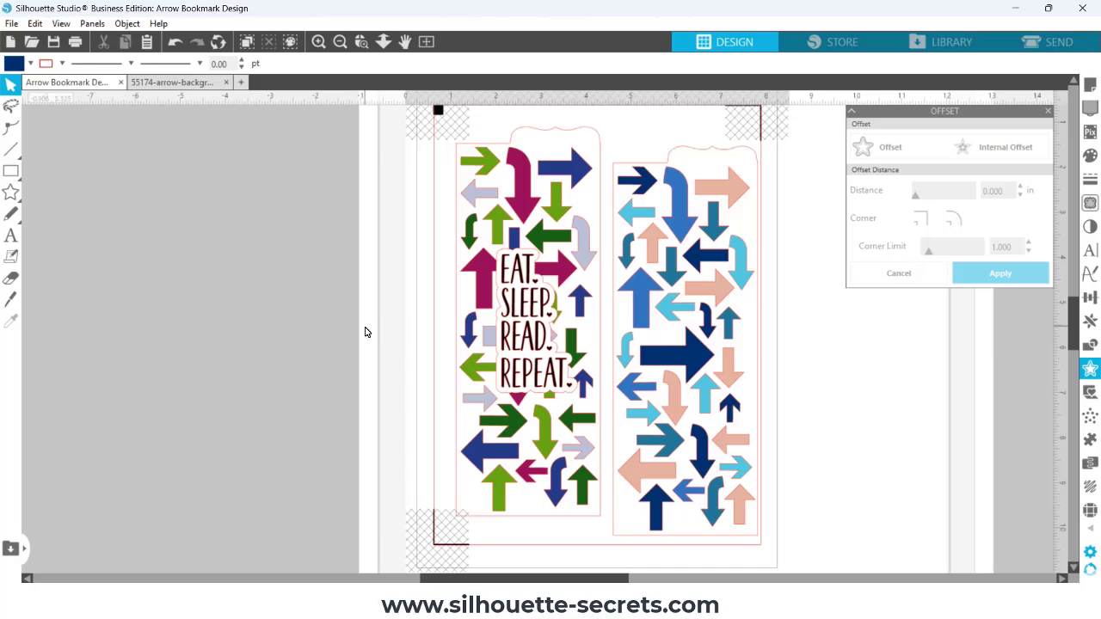
left_click_drag(534, 327, 247, 300)
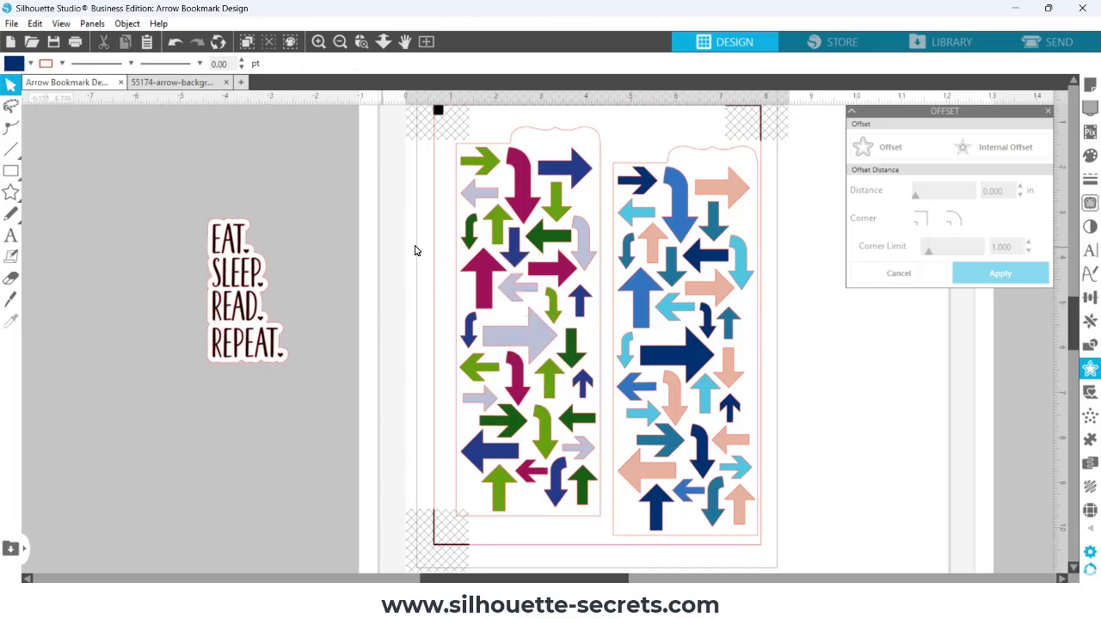
left_click_drag(424, 154, 727, 548)
Make the left bookmark's arrows semi-transparent
left_click(740, 540)
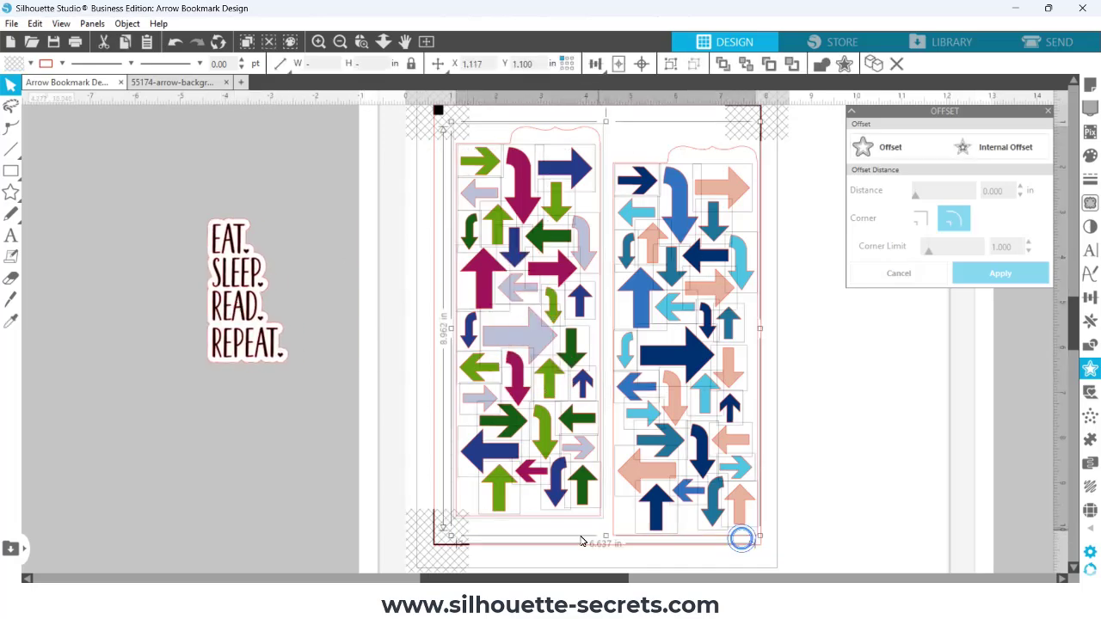
left_click(586, 521)
left_click(1089, 158)
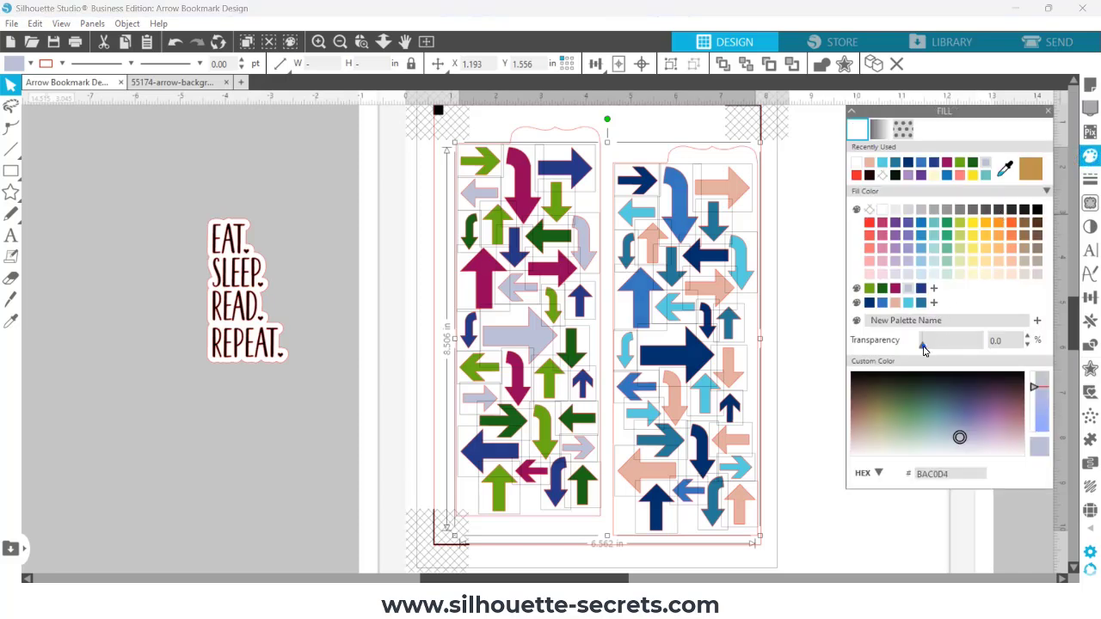
left_click_drag(923, 348, 952, 348)
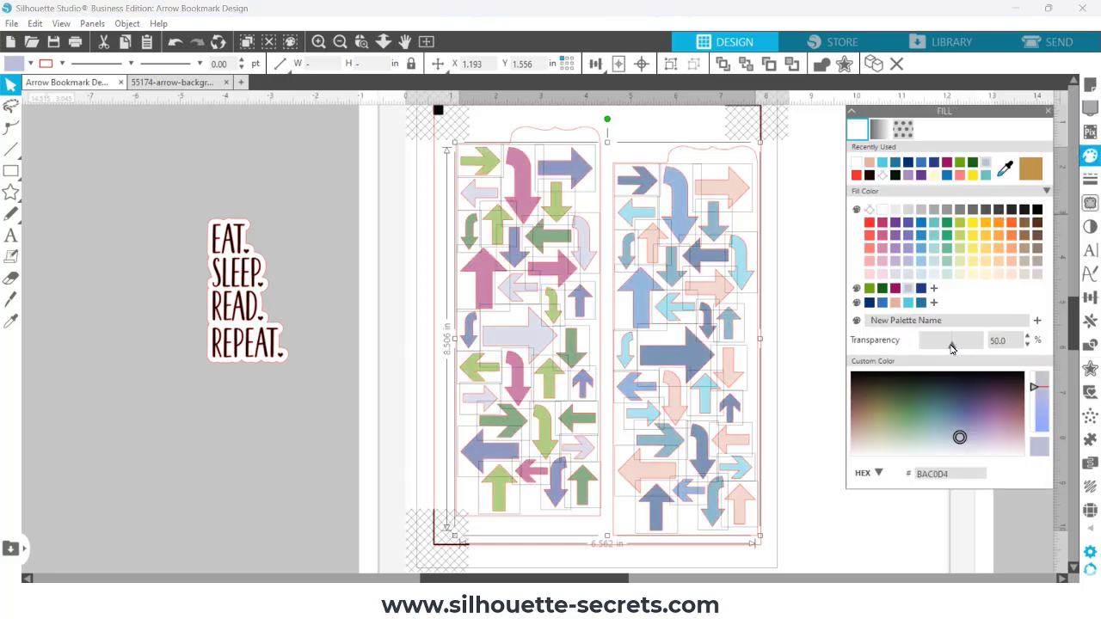
Move the quote onto the left bookmark and enlarge it to about 2.3 in wide
left_click(413, 276)
left_click(247, 321)
left_click_drag(247, 321, 526, 323)
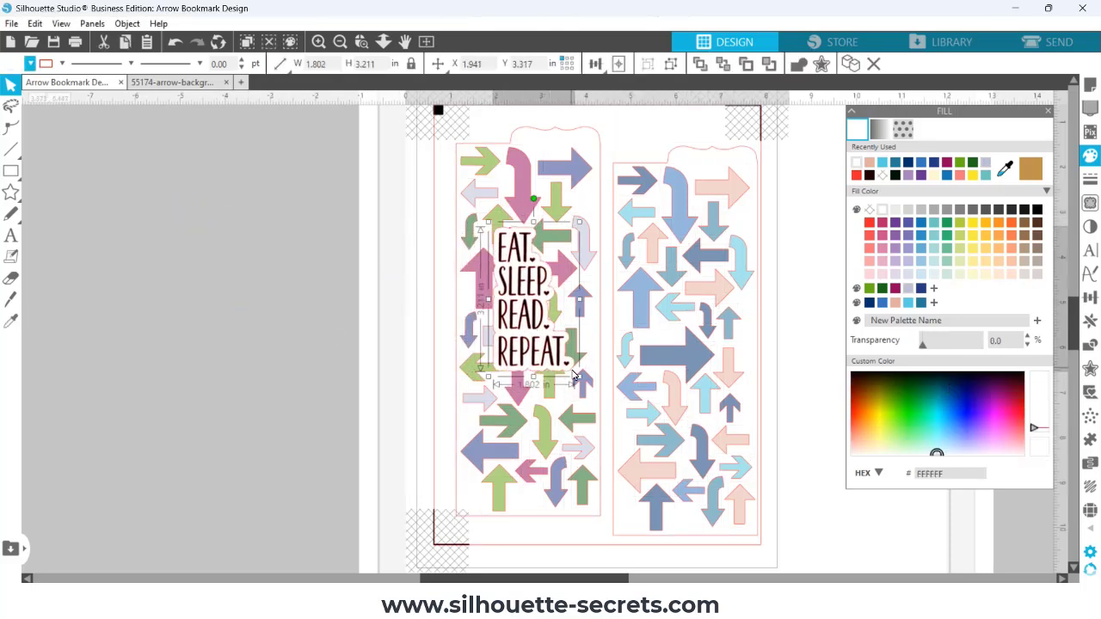
left_click_drag(573, 372, 559, 391)
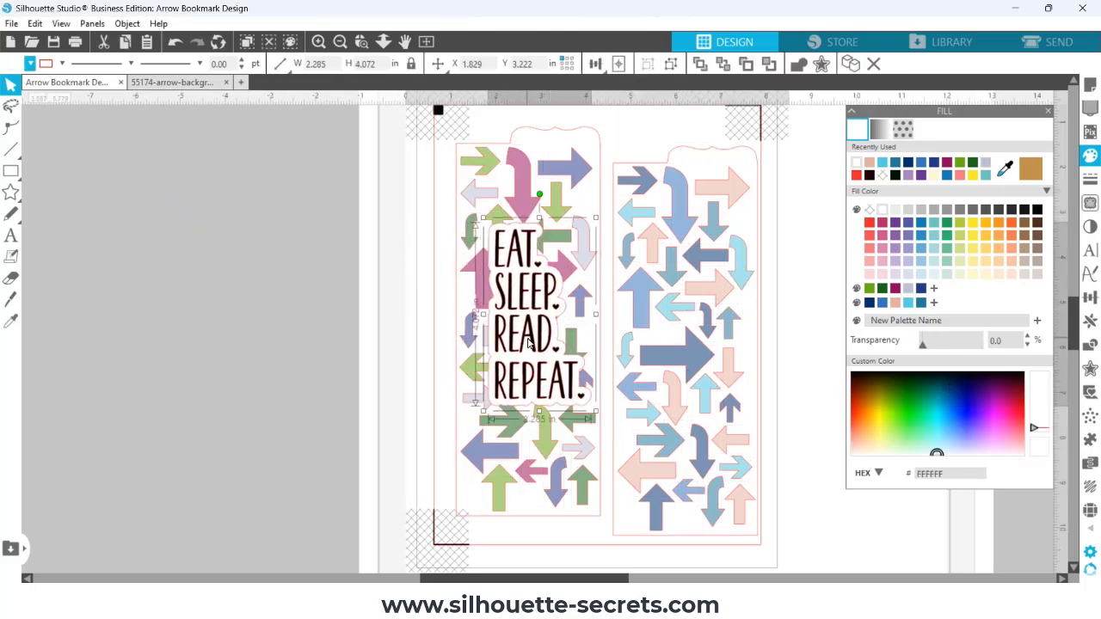
key("ctrl+z")
Group the right bookmark's arrows and centre the quote on the left bookmark
left_click_drag(422, 130, 590, 522)
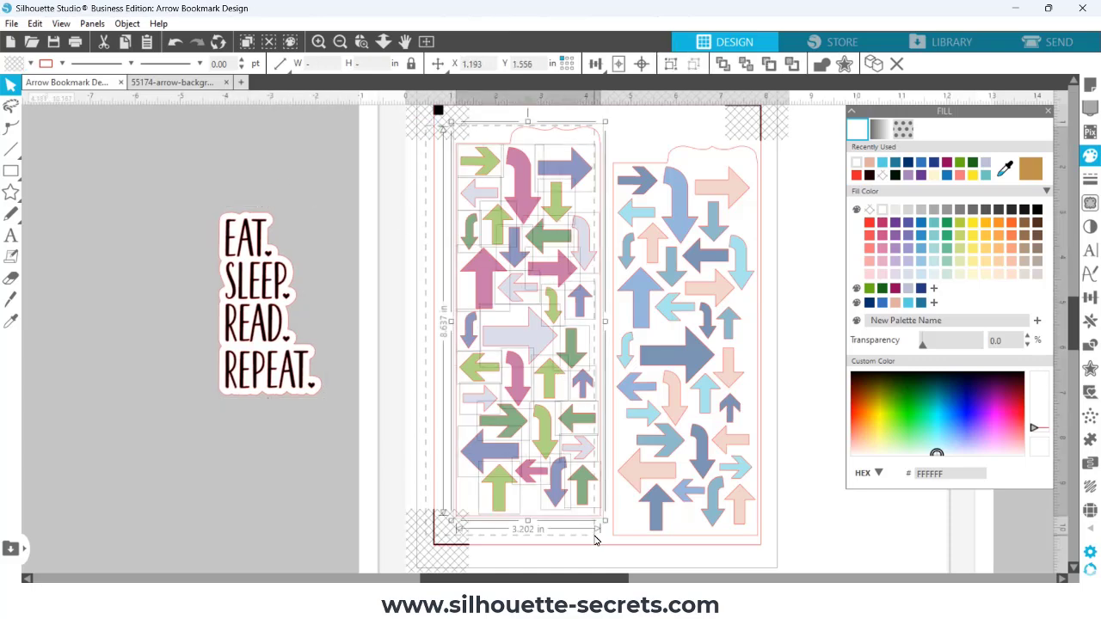
right_click(566, 474)
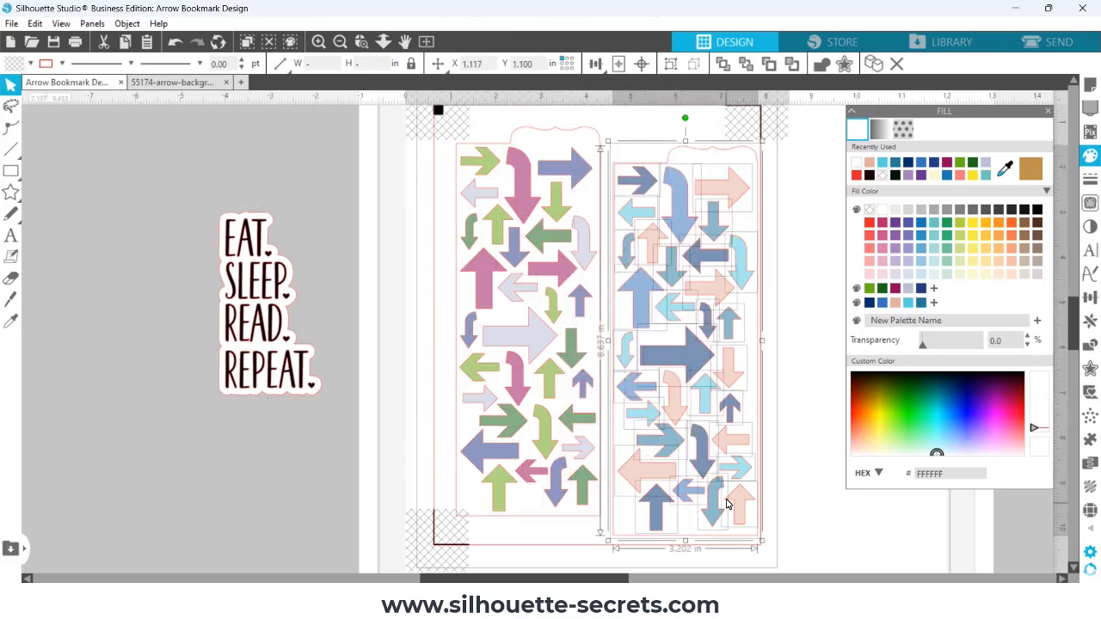
right_click(726, 504)
left_click(765, 348)
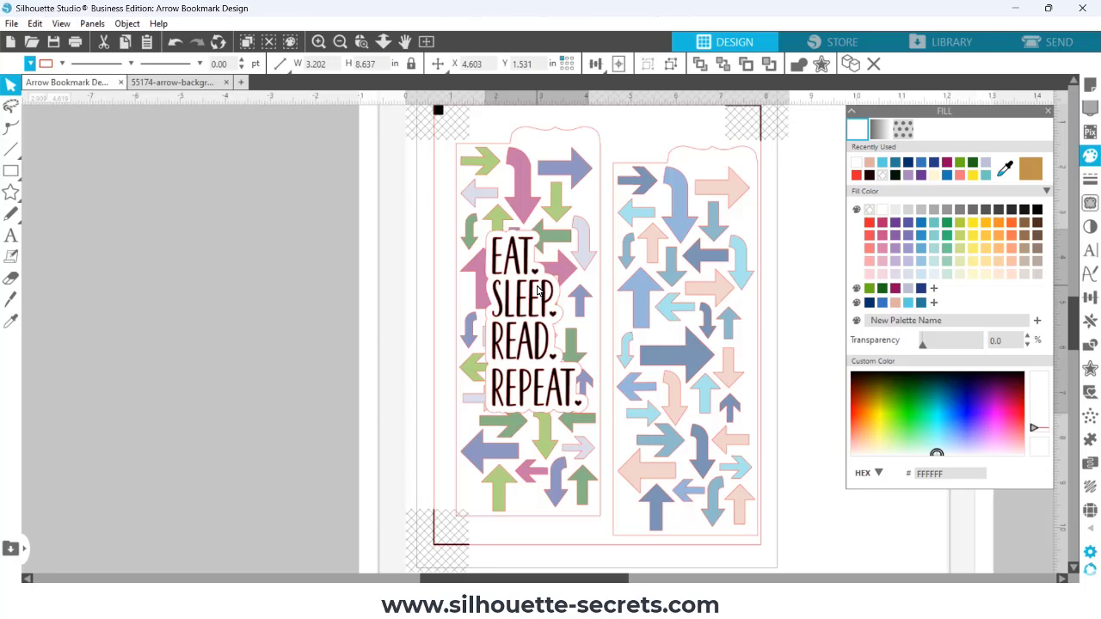
left_click(641, 64)
left_click(302, 249)
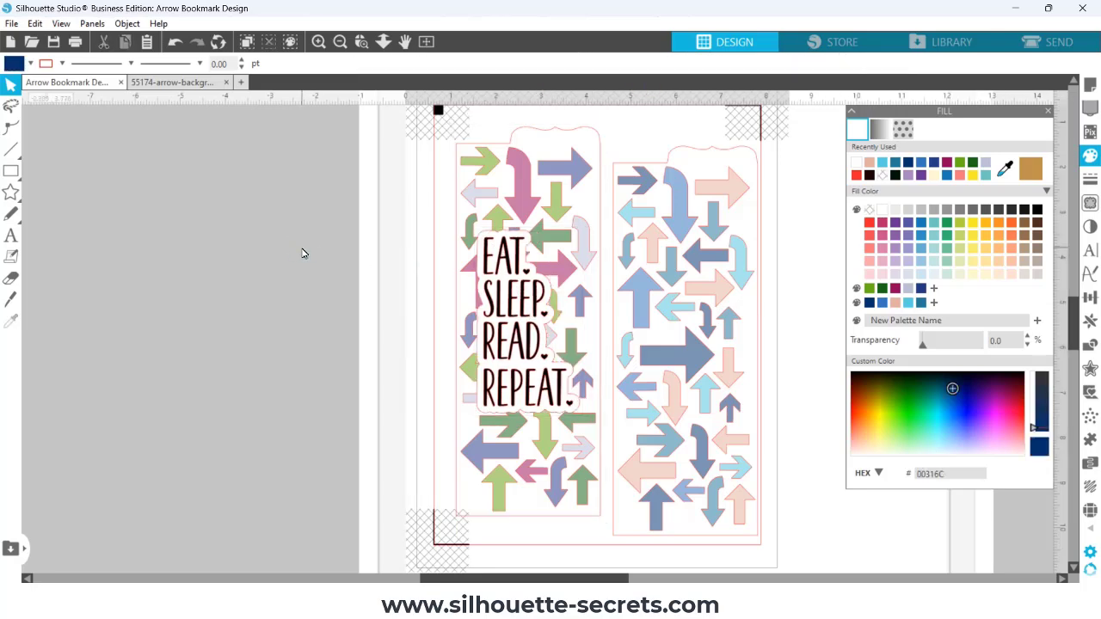
Copy the quote onto the right bookmark and centre it there
left_click_drag(487, 313, 658, 312)
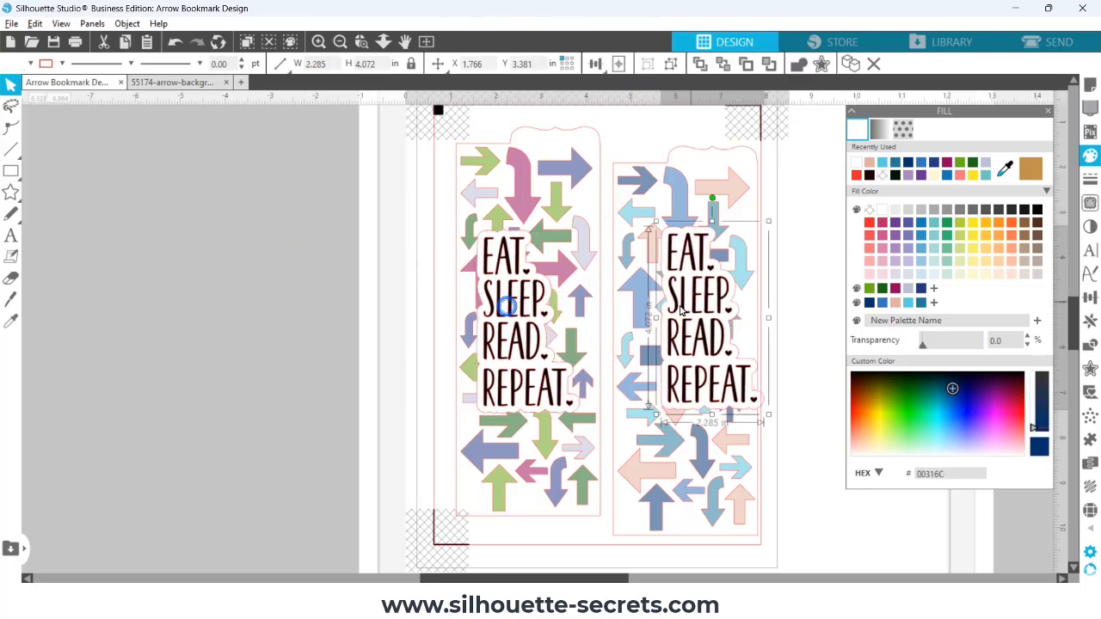
left_click(779, 281, "shift")
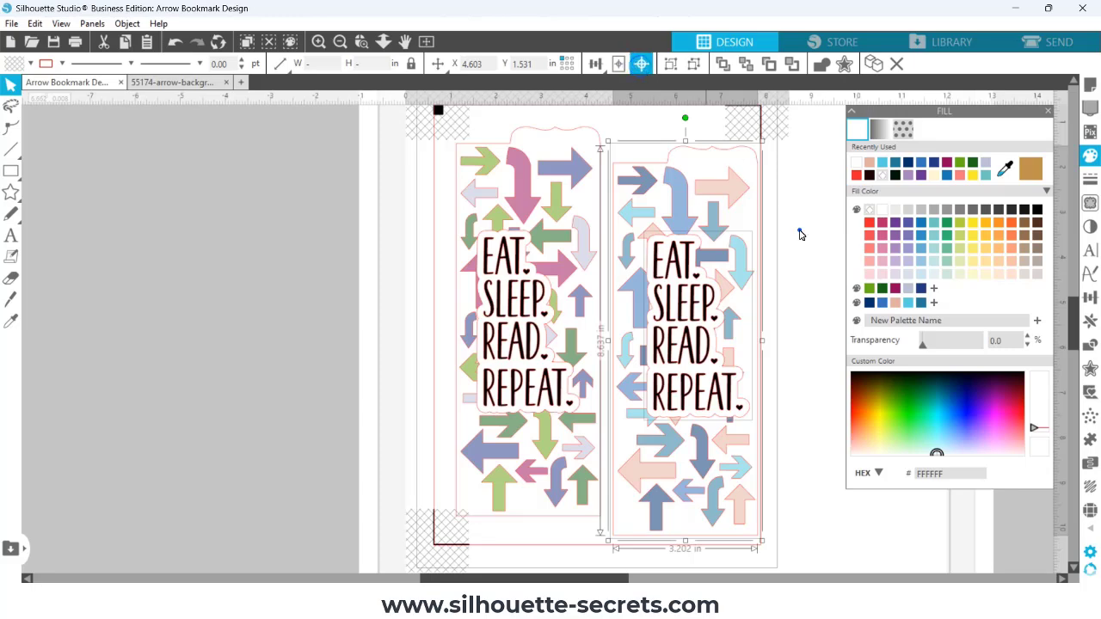
left_click(800, 234)
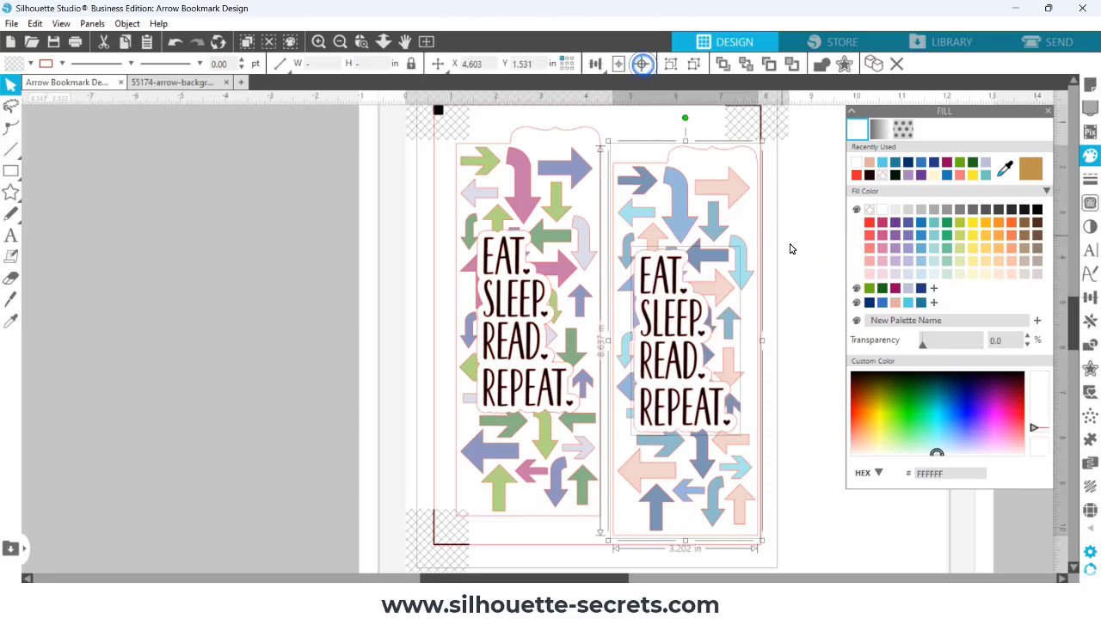
left_click(794, 252)
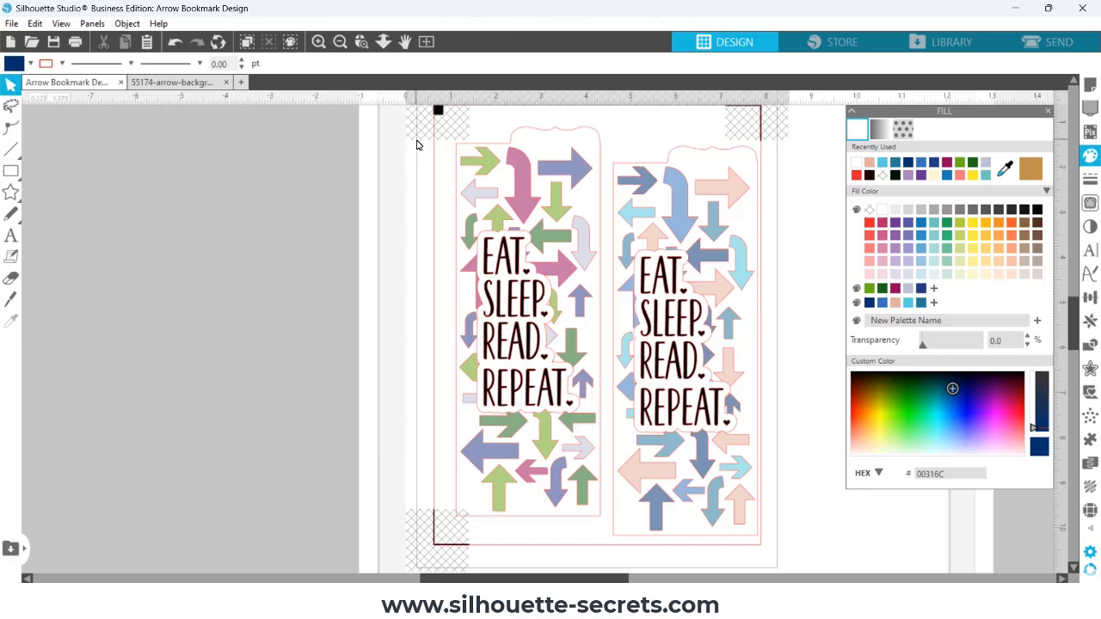
Ungroup both bookmarks and set the right bookmark's quote backing to No Fill
left_click_drag(404, 139, 774, 542)
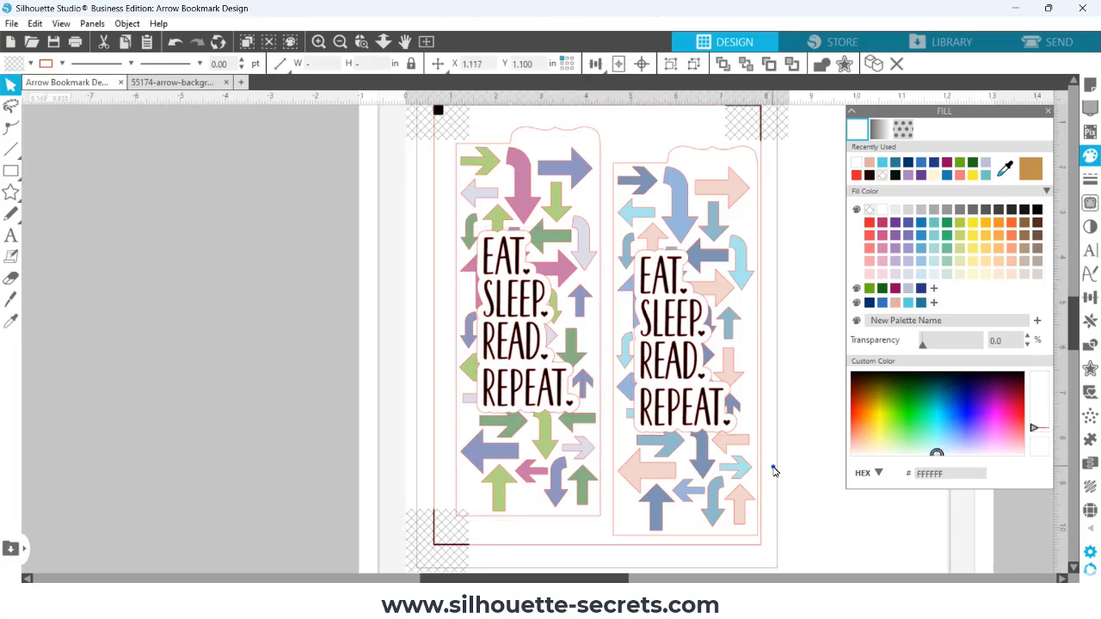
right_click(733, 455)
left_click(762, 286)
left_click(753, 152)
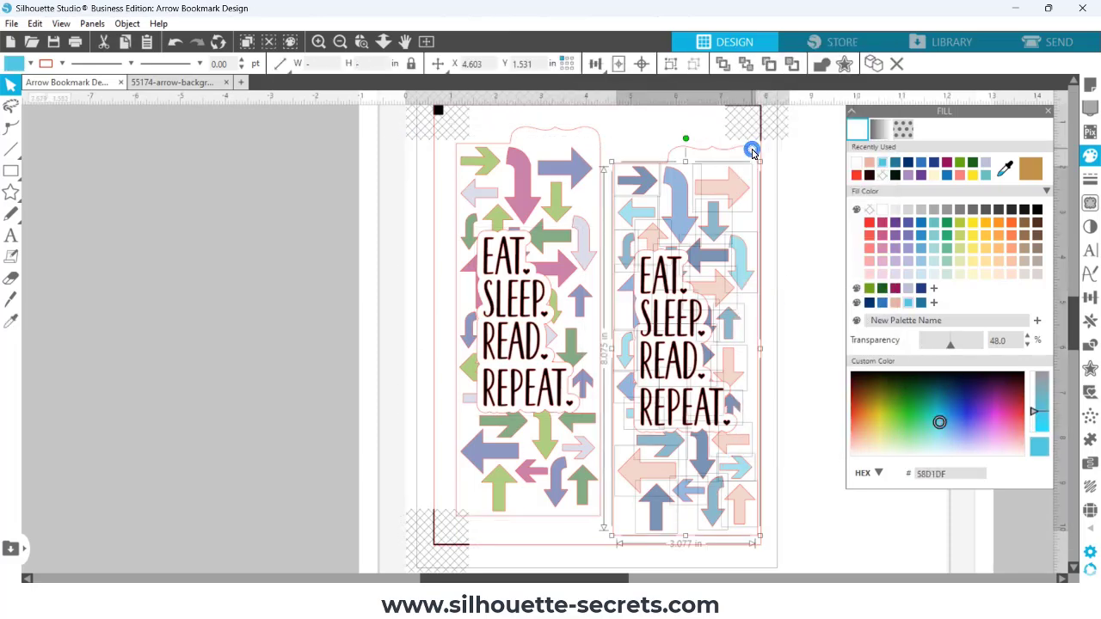
left_click(61, 64)
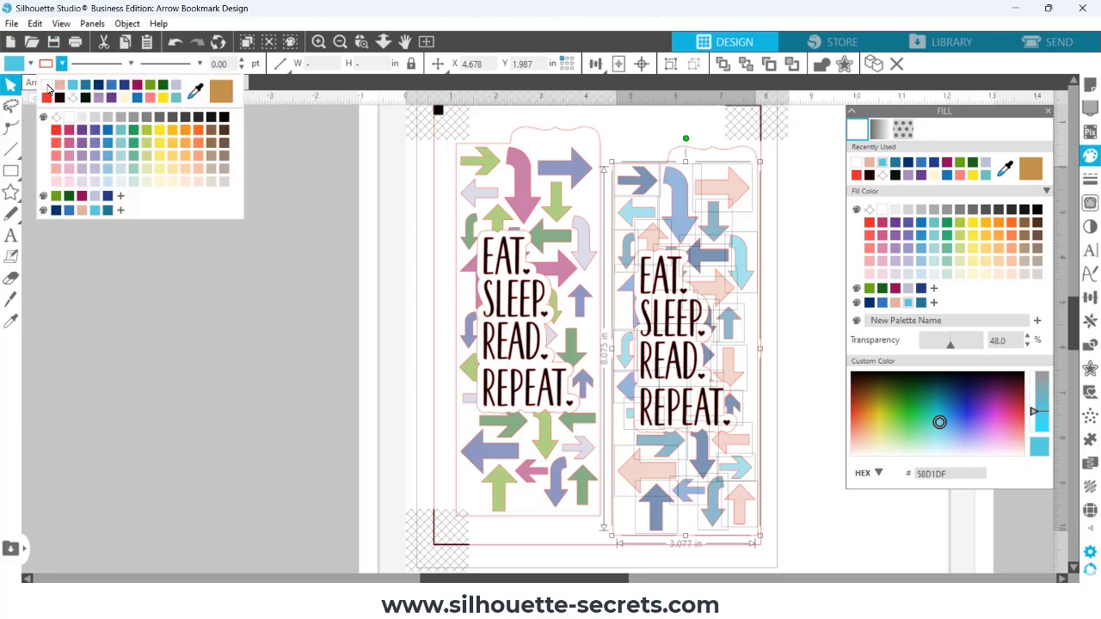
left_click(49, 85)
left_click(655, 252)
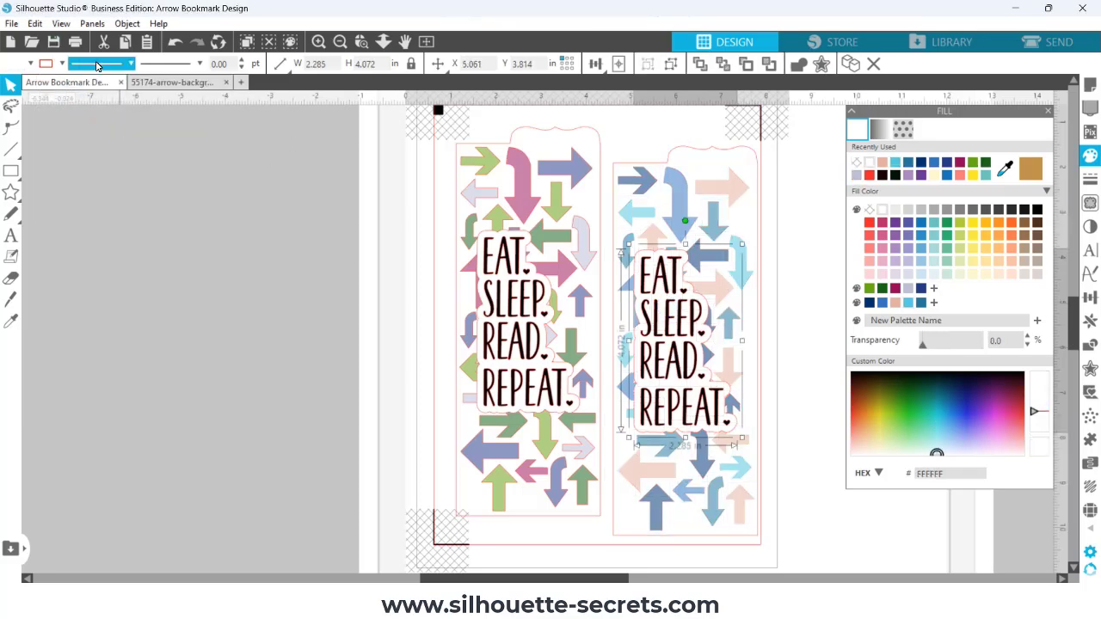
left_click(62, 63)
left_click(49, 85)
left_click(246, 225)
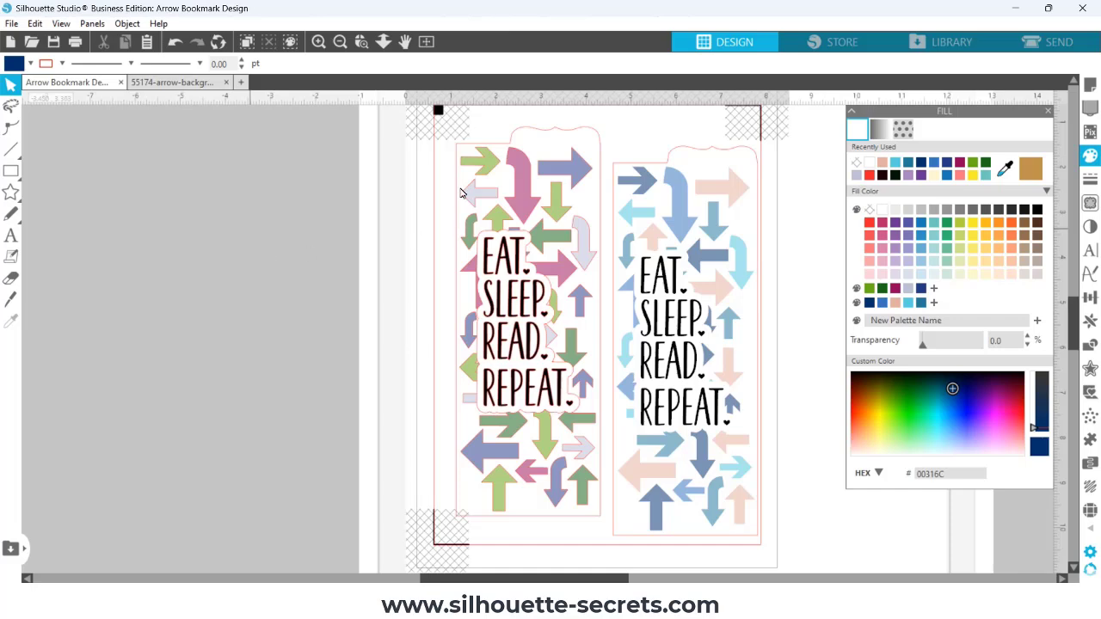
Ungroup the left bookmark, adjust its fill, and scale both bookmarks to 5.120 × 6.943 in
left_click(477, 161)
right_click(478, 162)
left_click(535, 405)
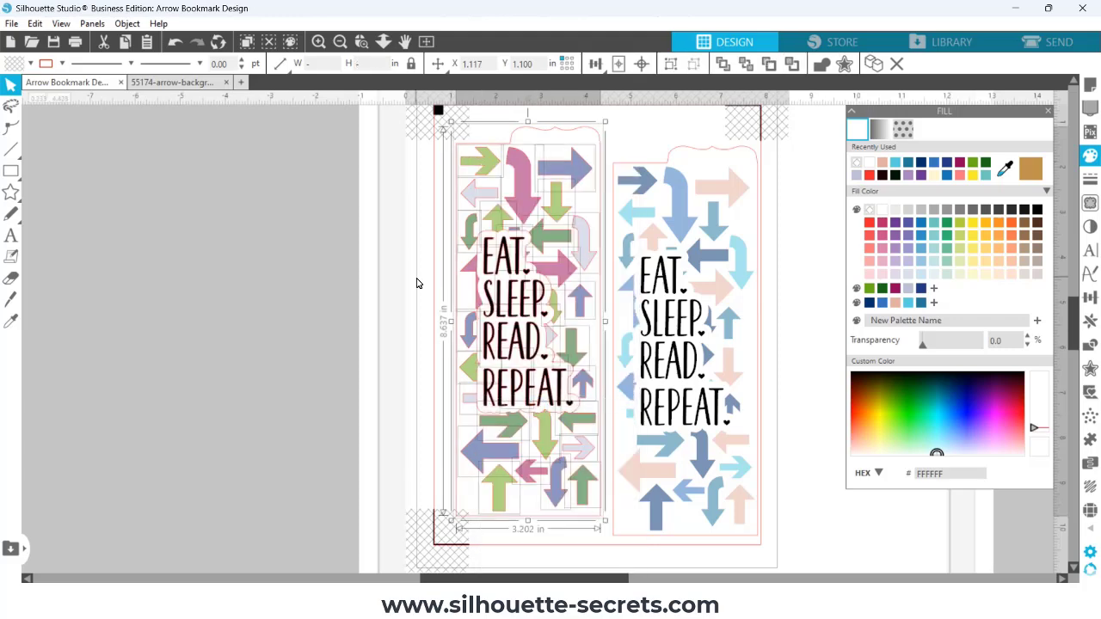
left_click(516, 136, "shift")
left_click(62, 63)
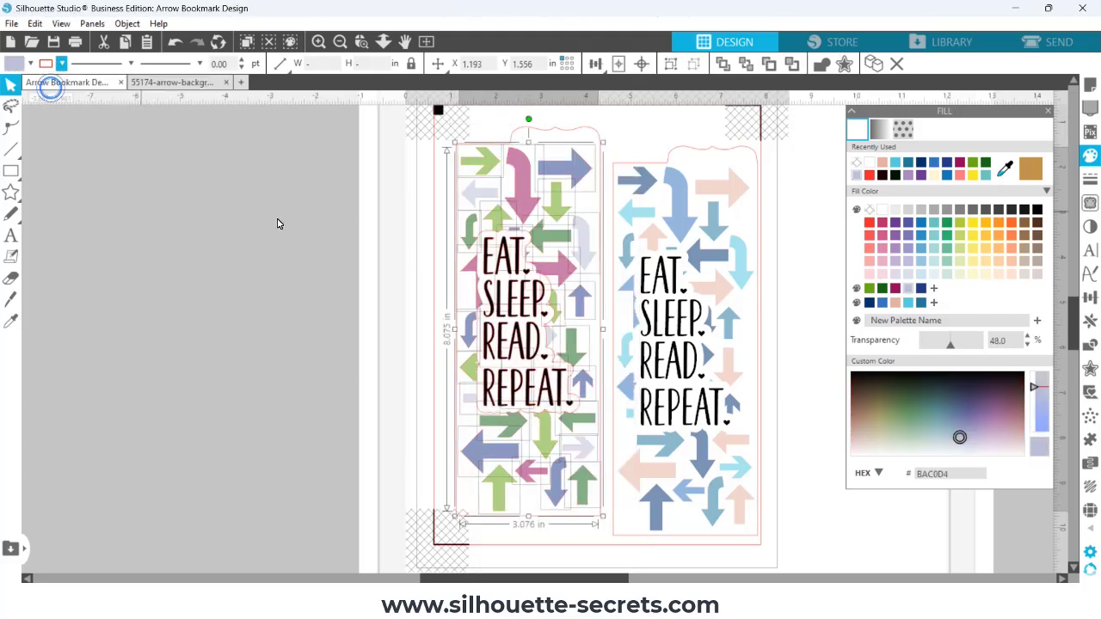
left_click(522, 277)
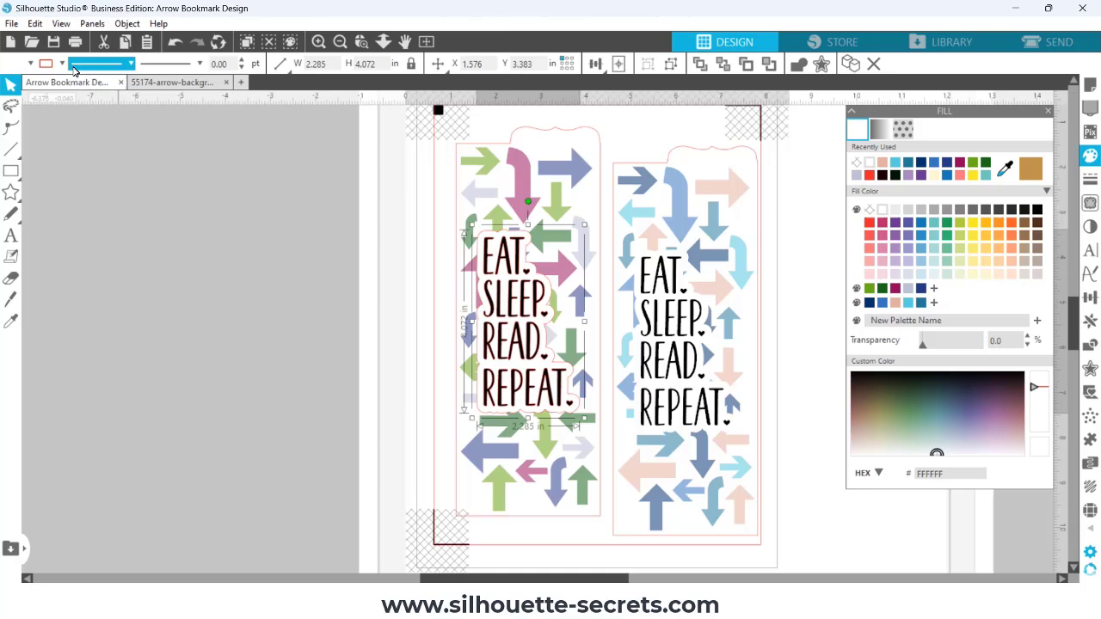
left_click(229, 197)
left_click_drag(410, 135, 690, 456)
left_click_drag(660, 406, 646, 413)
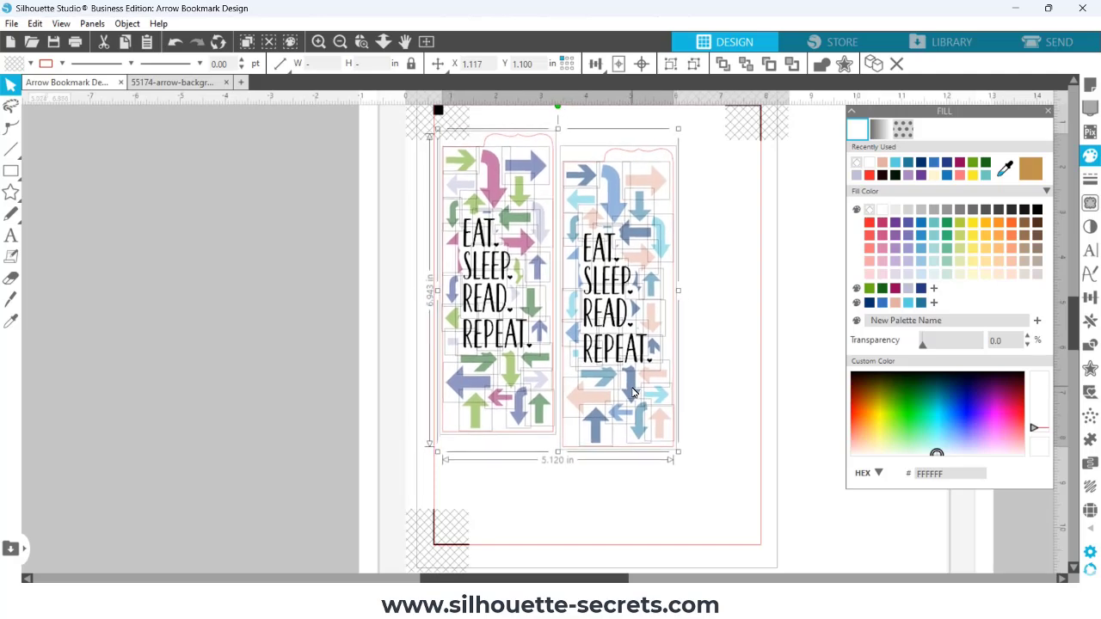
Group the right bookmark's pieces, then the left bookmark's, into single objects
left_click(727, 423)
left_click_drag(545, 113, 684, 460)
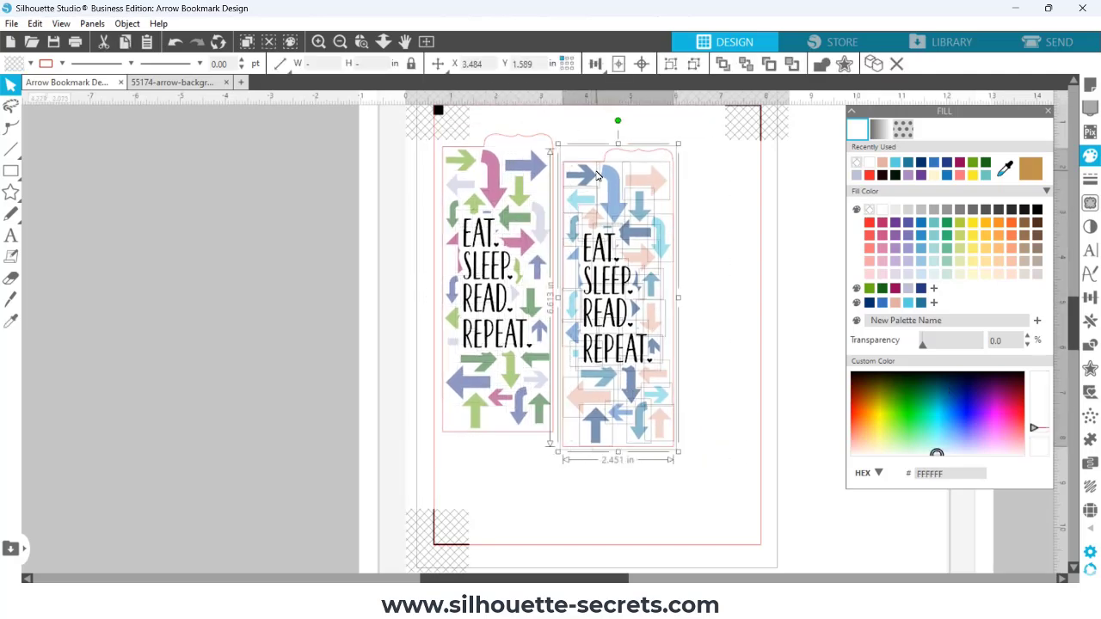
right_click(597, 172)
left_click(654, 405)
left_click_drag(410, 147, 511, 457)
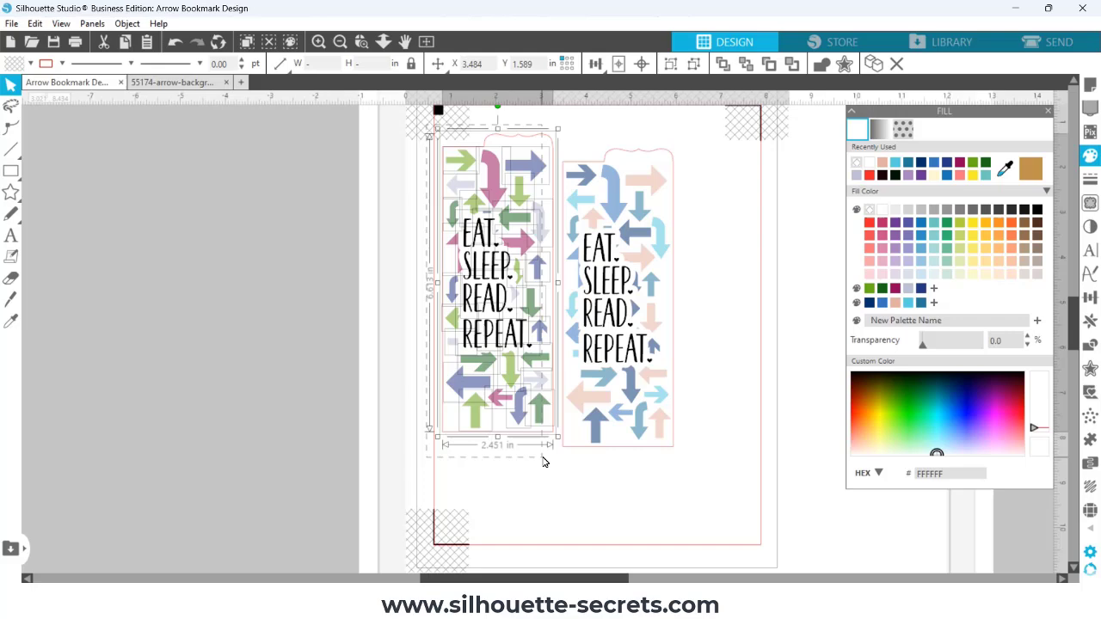
right_click(545, 412)
left_click(584, 405)
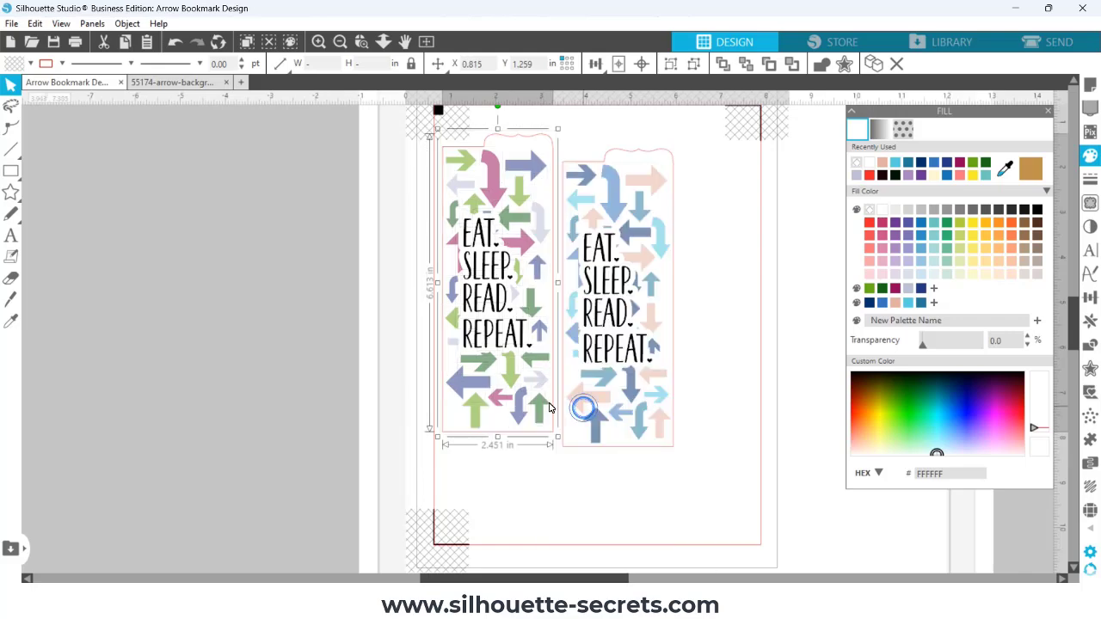
Align the two bookmarks along their tops side by side
left_click(734, 209)
key("ctrl+a")
left_click(596, 63)
left_click(629, 108)
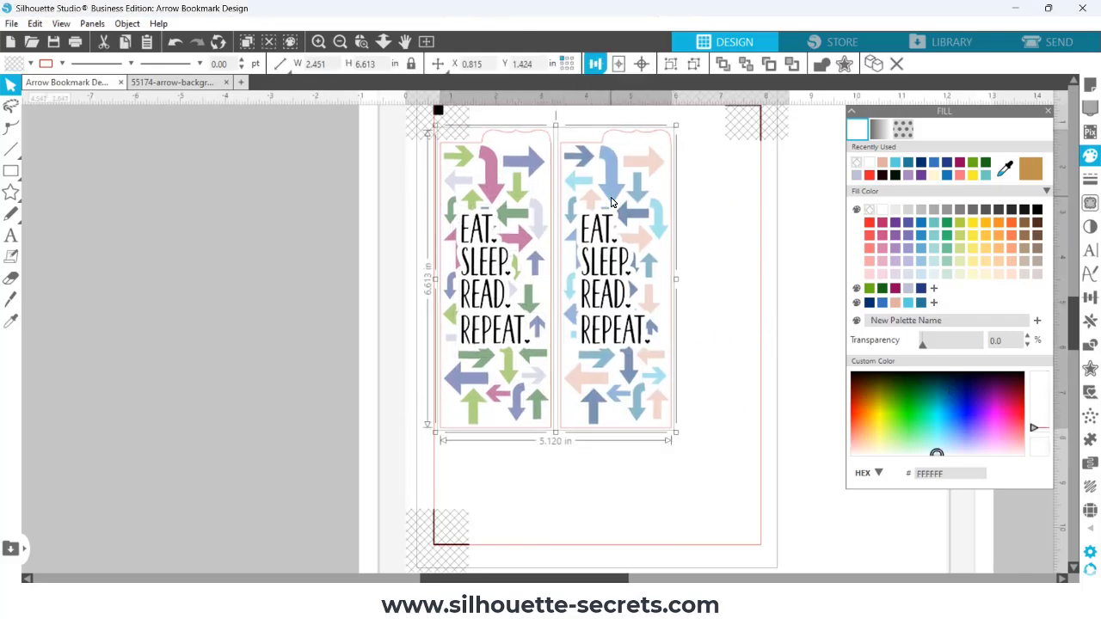
left_click(688, 296)
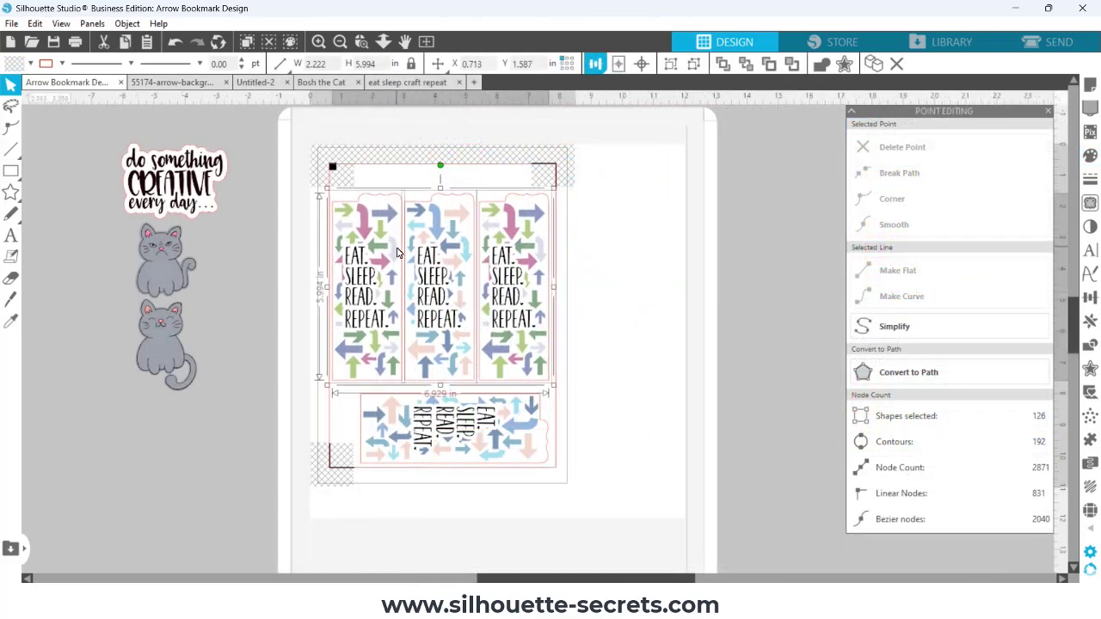
Select everything and nest the bookmarks tightly onto the page
left_click(297, 269)
key("ctrl+a")
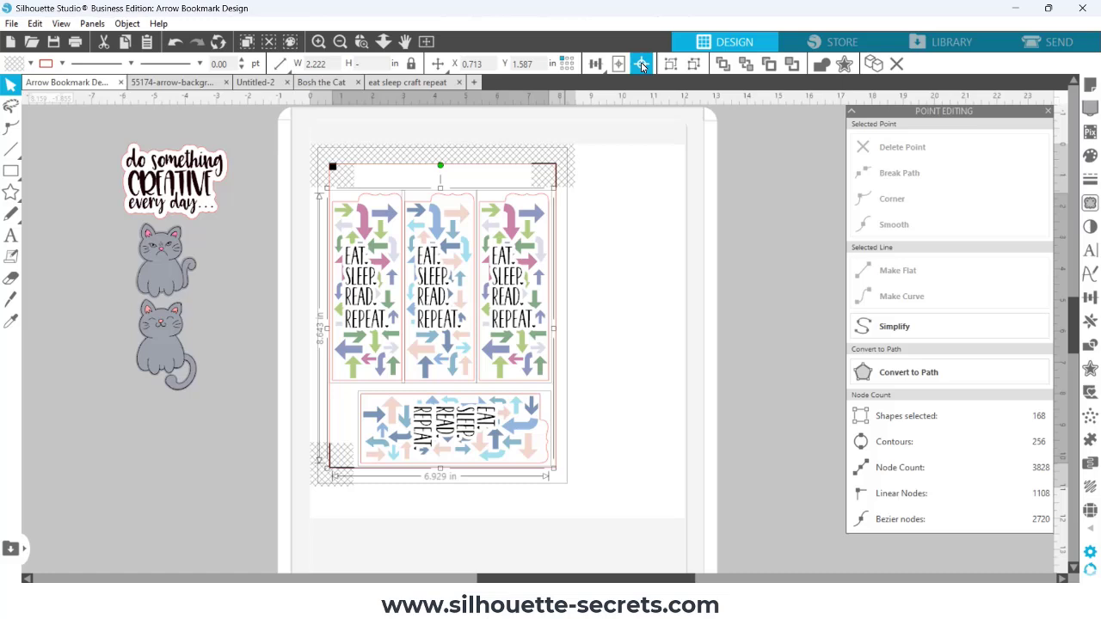
left_click(643, 67)
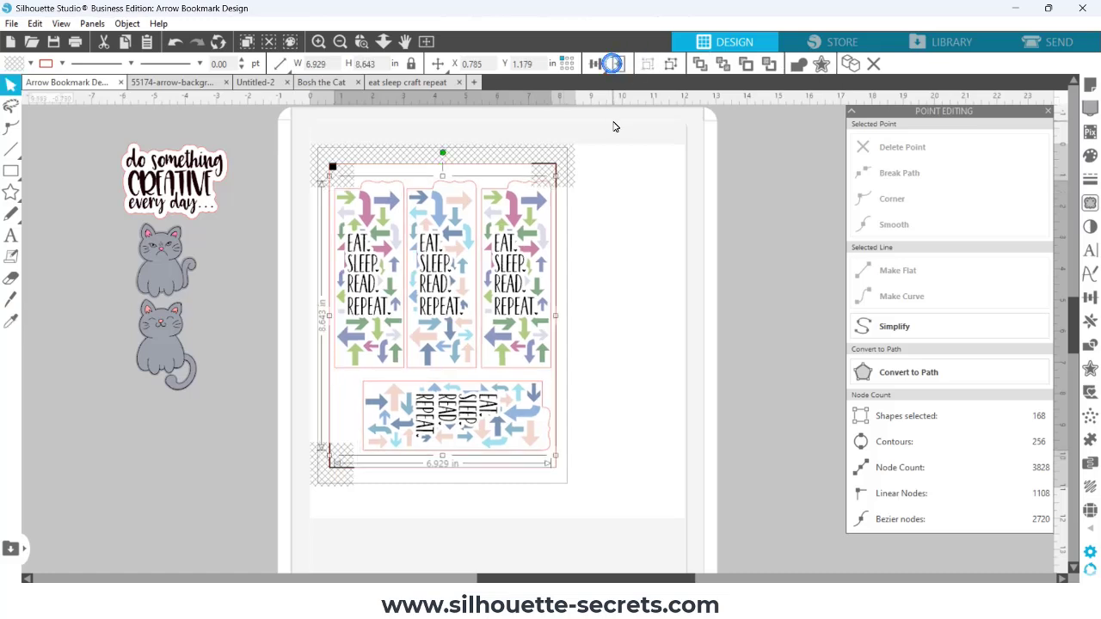
Ungroup the sideways bottom bookmark so it can be repositioned
left_click(651, 209)
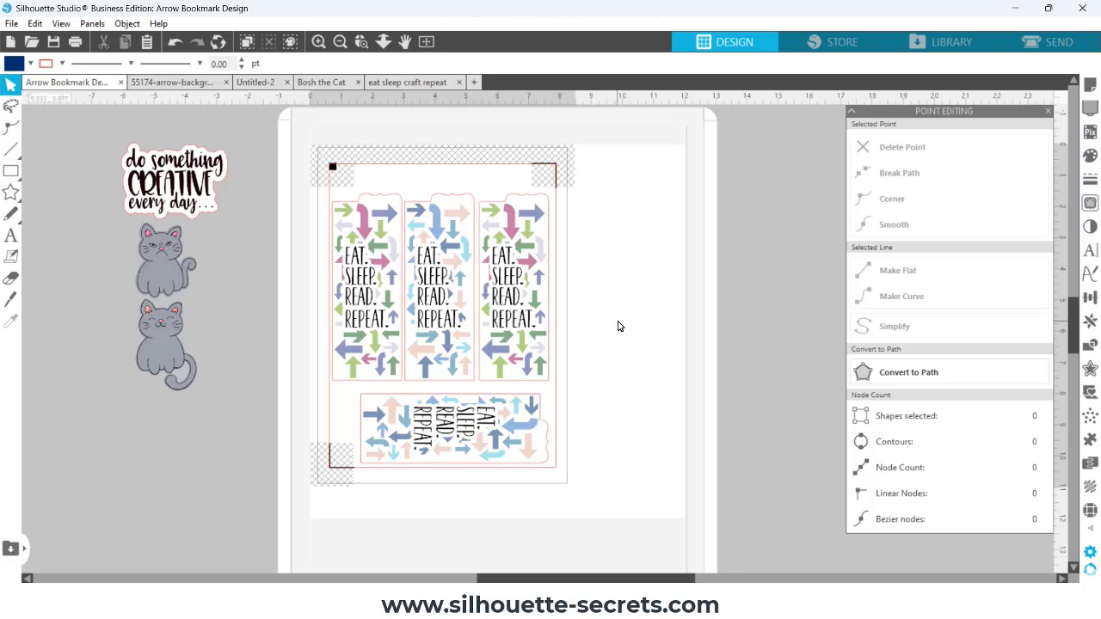
right_click(524, 396)
left_click(566, 419)
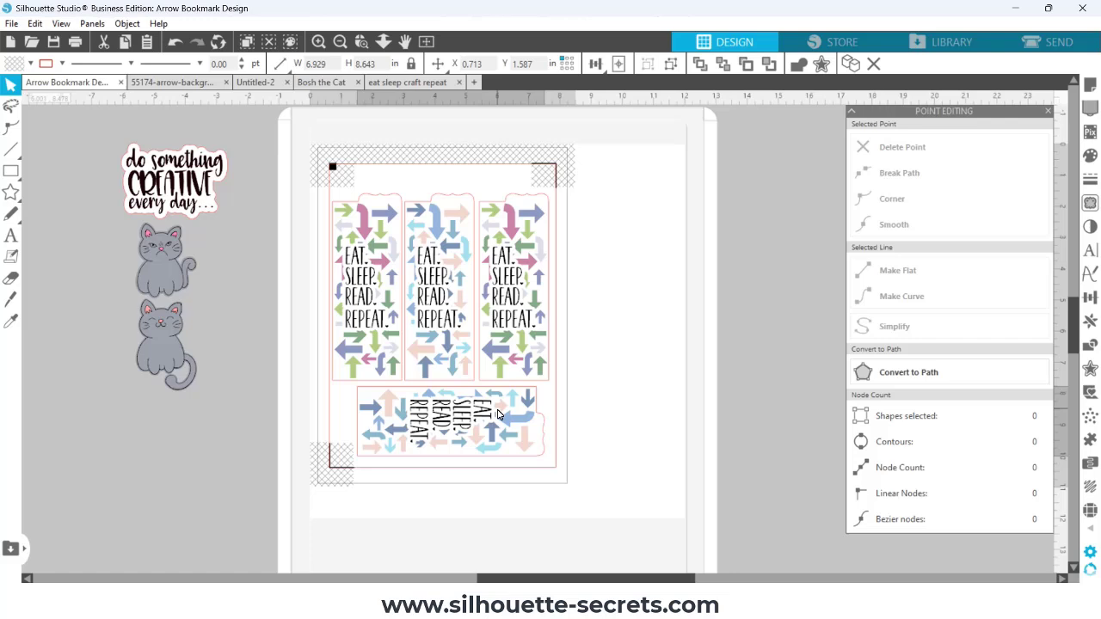
left_click(619, 330)
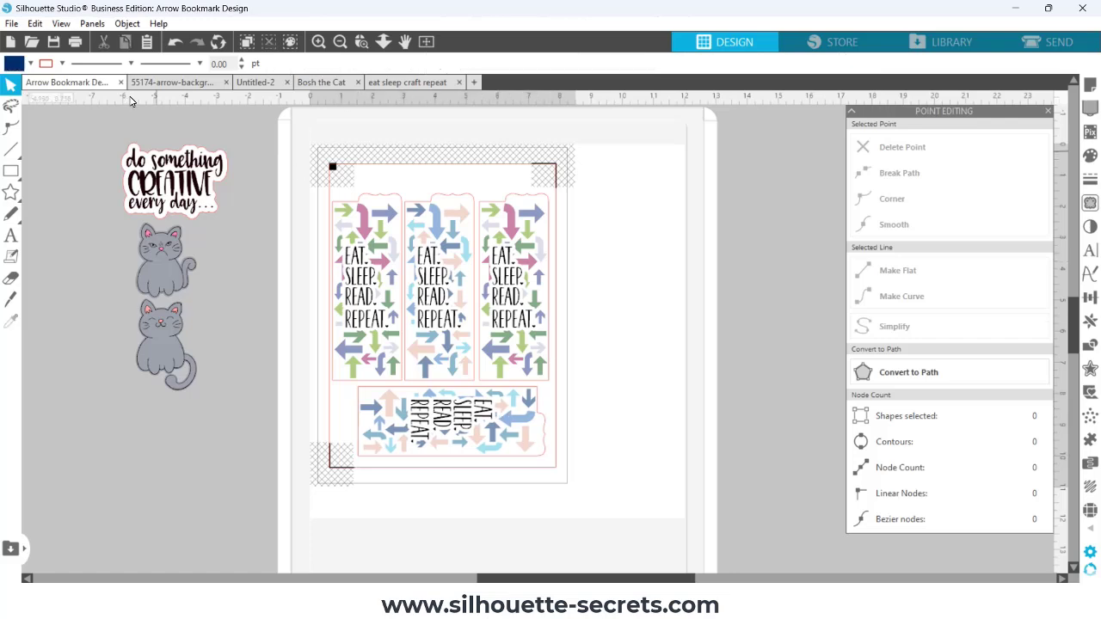